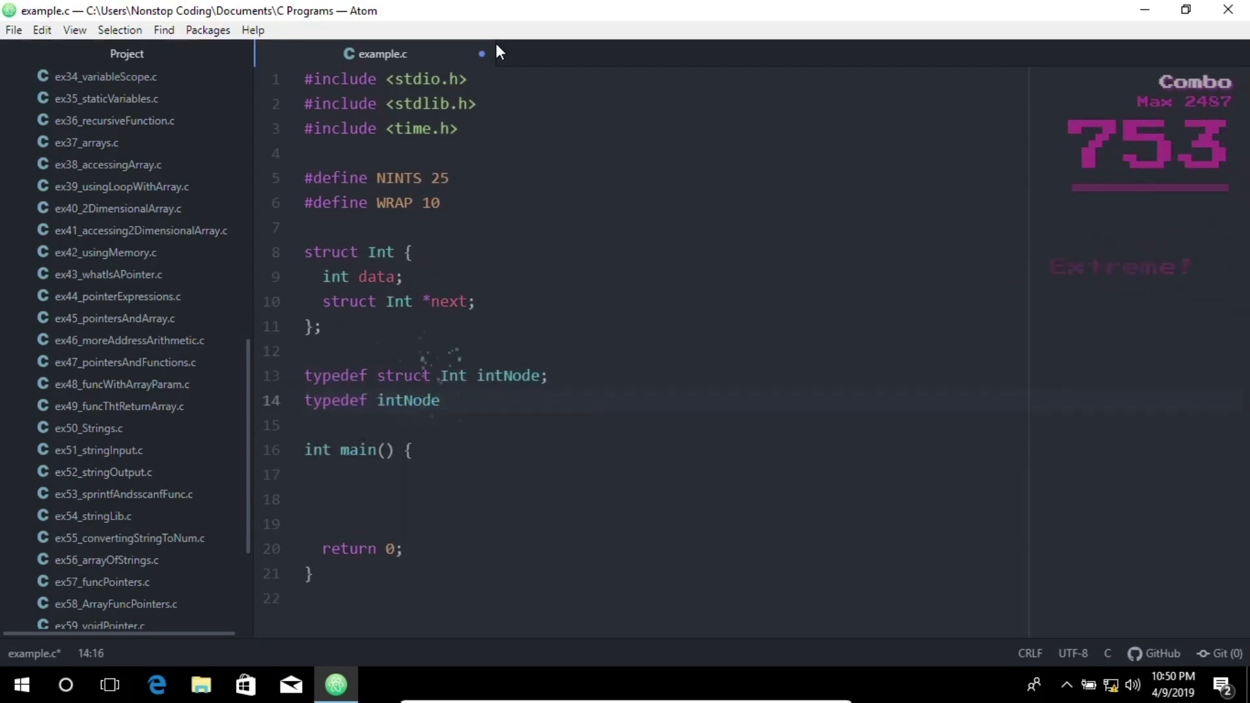
- Below the typedefs, declare the prototypes void printList(intNodePtr head), int dice(void) and int doSum(intNodePtr head)
{"action": "key", "text": "Return"}
{"action": "type", "text": "void printList(intNodePtr)"}
{"action": "key", "text": "Left"}
{"action": "type", "text": "head);"}
{"action": "key", "text": "Return"}
{"action": "type", "text": "int dice(void);"}
{"action": "key", "text": "Return"}
{"action": "type", "text": "int doSum(intNodePtr head);"}
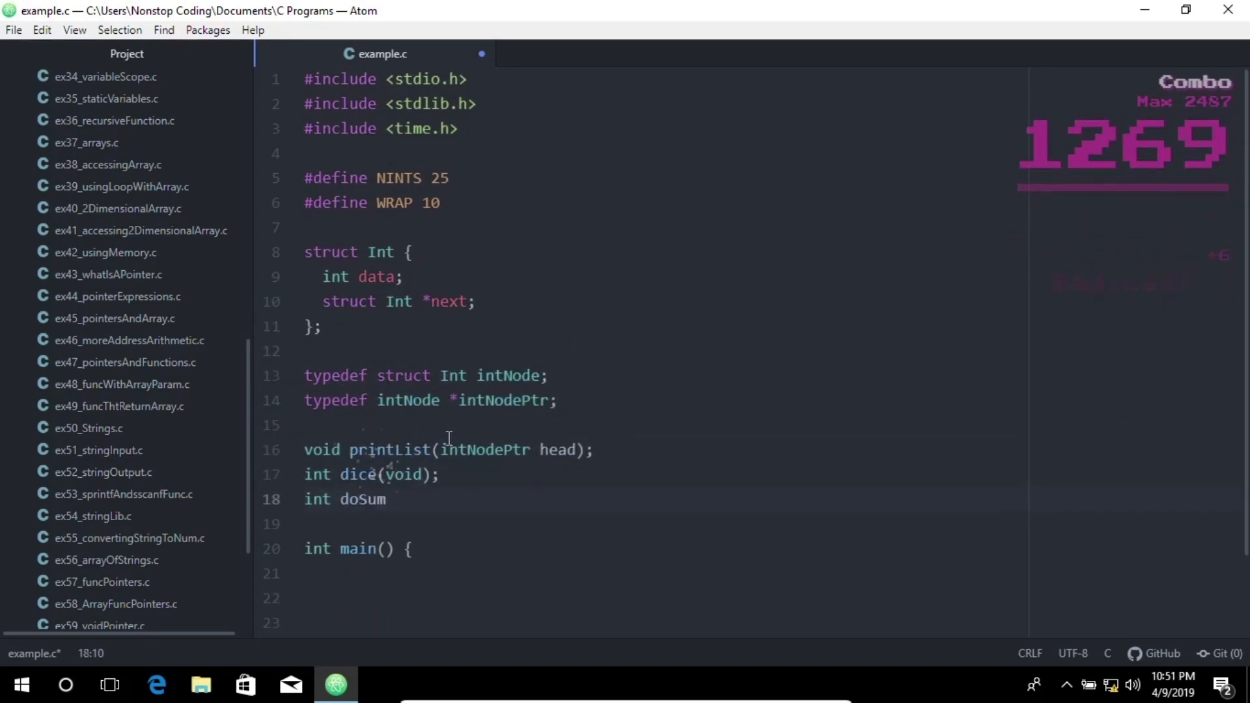
- Add the prototype void insert(intNodePtr * head, int x), and start main with integers[NINTS], list1, "int i sum = 0;" and srand(time(NULL))
{"action": "key", "text": "Return"}
{"action": "type", "text": "void insert(intNodePtr * head, int x);  int main() {    int integers[NINTS] = {0};"}
{"action": "key", "text": "Return"}
{"action": "type", "text": "intNodePtr list1 = NULL;"}
{"action": "key", "text": "Return"}
{"action": "type", "text": "int i sum = 0;  srand(time(NULL));"}
{"action": "key", "text": "Return"}
- In main, print "Unsorted data:\n" and add a for loop over NINTS that calls insert(&list1, integers[i])
{"action": "key", "text": "Return"}
{"action": "type", "text": "printf(\"Unsorted data:\\n\"); for(i = 0; i < NI"}
{"action": "type", "text": "NTS; i++){"}
{"action": "key", "text": "Return"}
{"action": "type", "text": "insert(&list1, integers[i]);"}
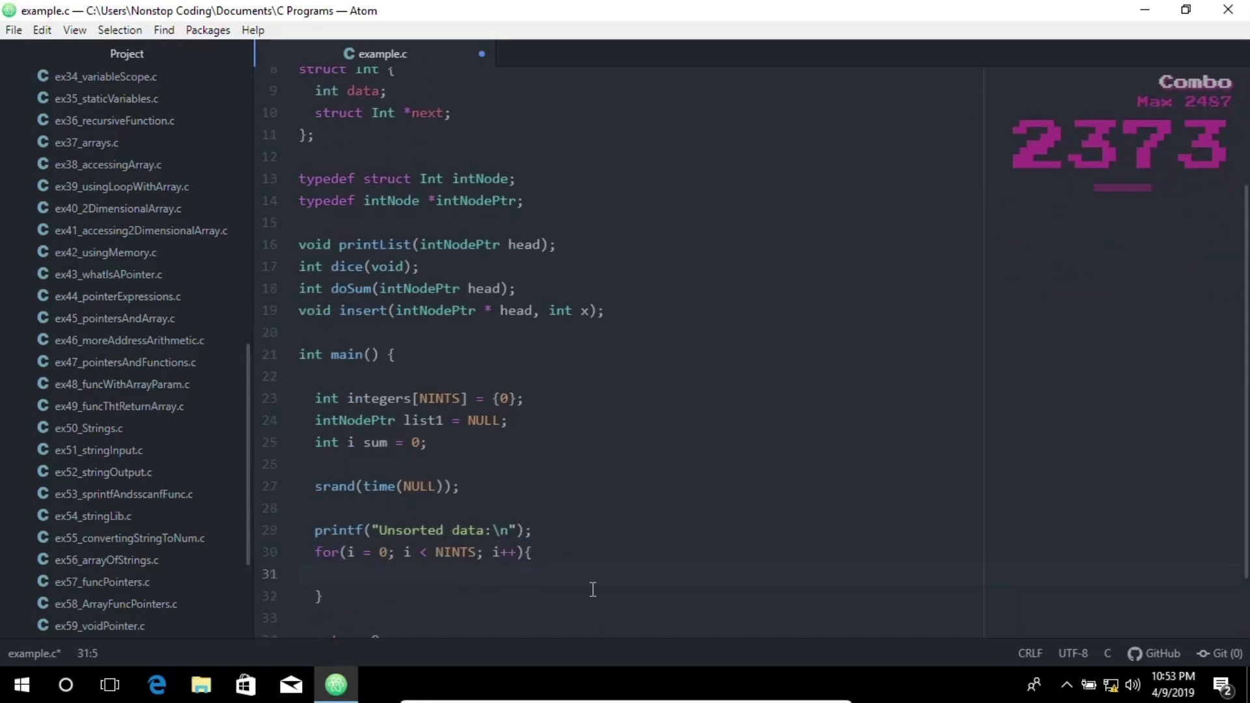
- After the loop, call printList(list1), store doSum(list1) in sum, and print "Sum = %d\nMean = %.2f\n" with the mean as a float
{"action": "key", "text": "Down"}
{"action": "key", "text": "Return"}
{"action": "type", "text": "printList(list1);    sum = doSum(list1);   printf(\"Sum = %d\\nMean = %.2f\\n\", sum, ((float) sum) / NINTS);"}
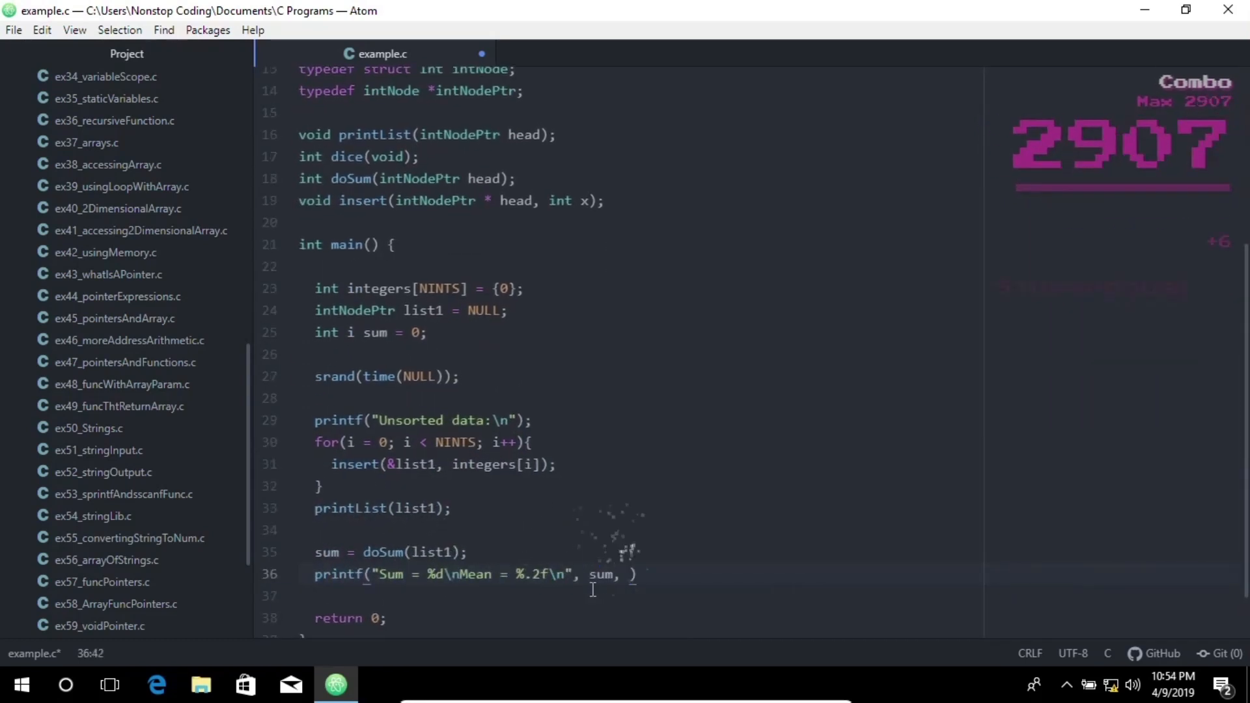
- Begin insert(intNodePtr * s, int x) after main with new, previous and current pointers, malloc(sizeof(intNodePtr)) and an if(new != NULL) check
{"action": "key", "text": "Down"}
{"action": "key", "text": "Down"}
{"action": "key", "text": "Down"}
{"action": "key", "text": "Return"}
{"action": "type", "text": "void insert(intNodePtr * s, int x){"}
{"action": "key", "text": "Return"}
{"action": "type", "text": "intNodePtr new;   intNodePtr previous;   intNodePtr current;    new = malloc(sizeof(intNodePtr));   if(new != NULL){"}
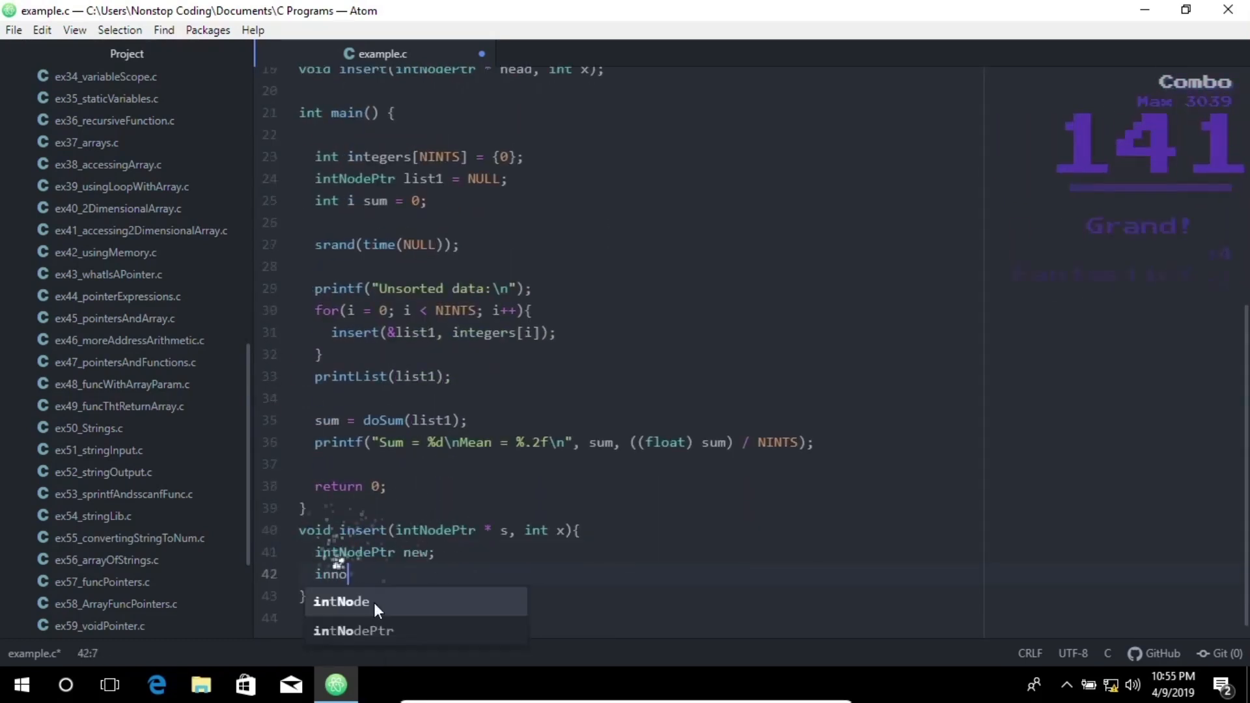
- In the if block, initialise new, previous and current, and add a while loop advancing both pointers while x > current->data
{"action": "type", "text": "     new -> data = x;     new -> next = NULL;     previous = NULL;     current = *s;      while(current != NULL && x > current->data){       previous = current;       current = current->next"}
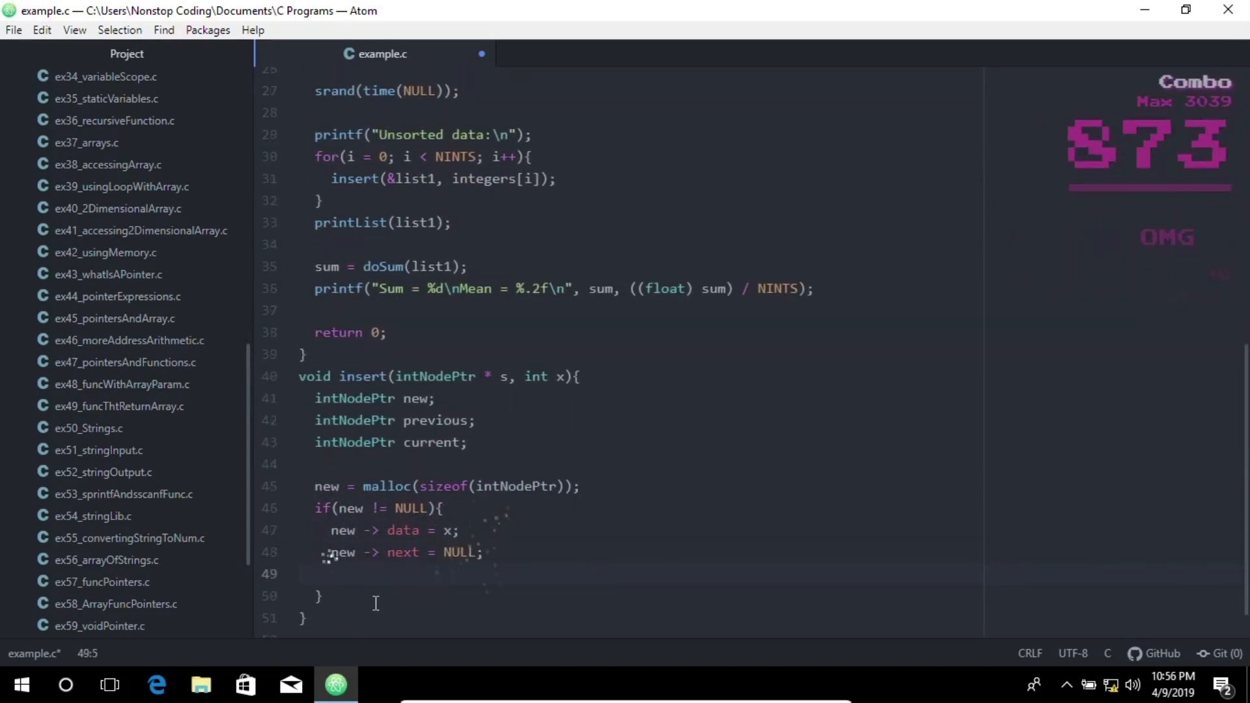
{"action": "type", "text": ";"}
{"action": "key", "text": "Down"}
{"action": "key", "text": "Return"}
- Link the new node at the head *s when previous == NULL, else between previous and current
{"action": "type", "text": "if(previous == NULL){ new -> next = *s; *s = new;"}
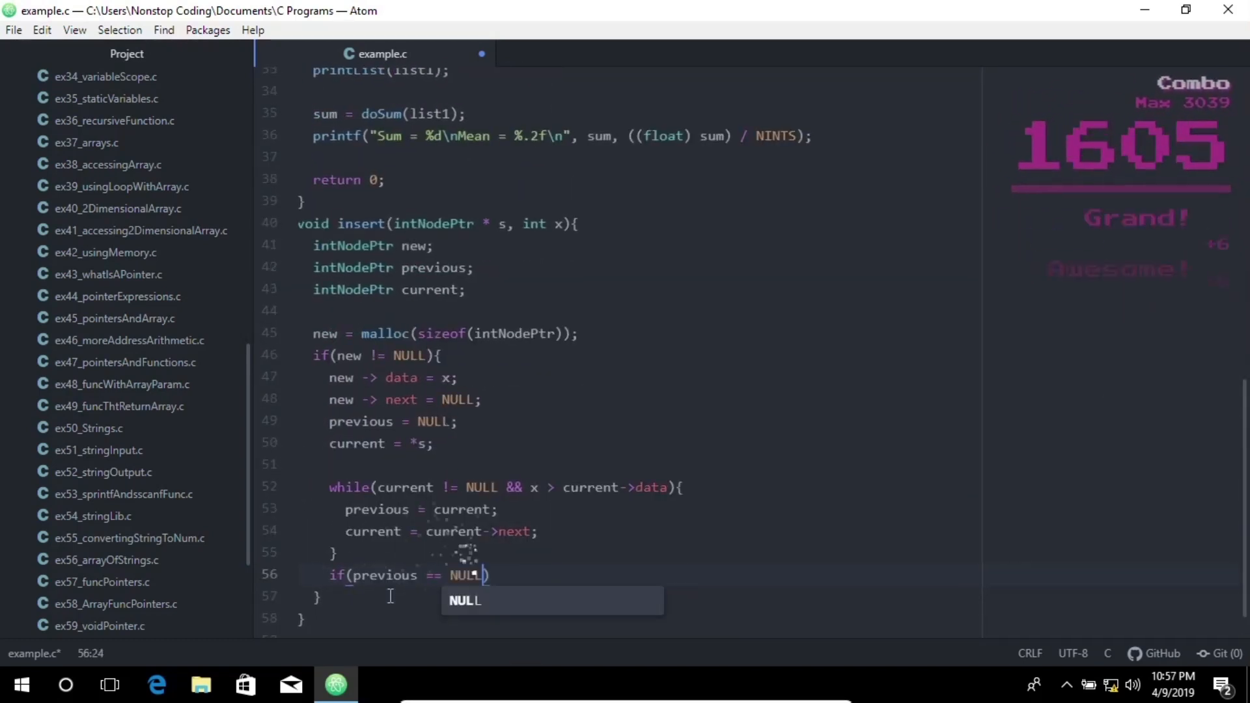
{"action": "key", "text": "Down"}
{"action": "type", "text": "else { previous -> next = new; new ="}
{"action": "key", "text": "BackSpace"}
{"action": "type", "text": "-> next = current;"}
- Add an else branch to the if(new != NULL) check that prints "%d not inserted. No memory available.\n" with x
{"action": "left_click", "coordinate": [391, 597]}
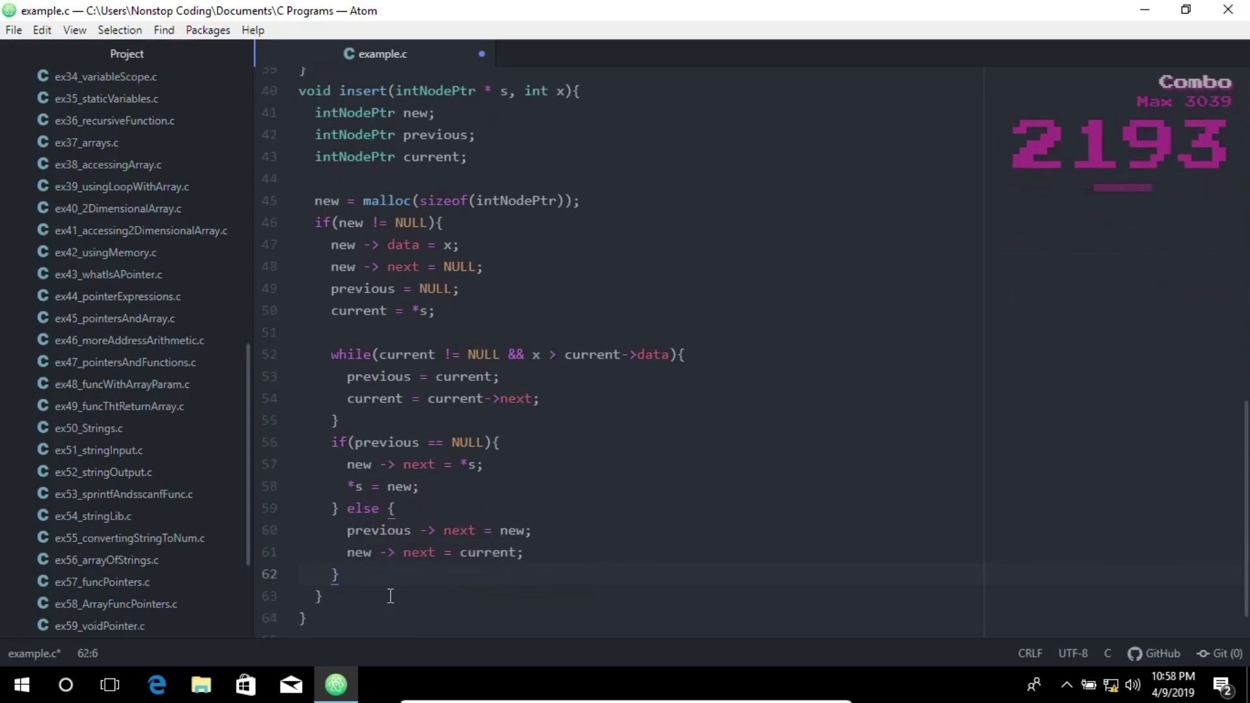
{"action": "left_click", "coordinate": [365, 597]}
{"action": "type", "text": "else { printf(\"%d not inserted. No memory available.\\n\", x);"}
- Write int doSum(intNodePtr head) after insert, adding current -> data to sum in a while(current -> next != NULL) loop, with return sum;
{"action": "left_click", "coordinate": [393, 619]}
{"action": "key", "text": "Return"}
{"action": "type", "text": "int isEmpty(intNodePtr s){ intNodePtr current = head; int sum = 0;  while(current -> next != NULL){ sum += current -> data; current = current -> next;"}
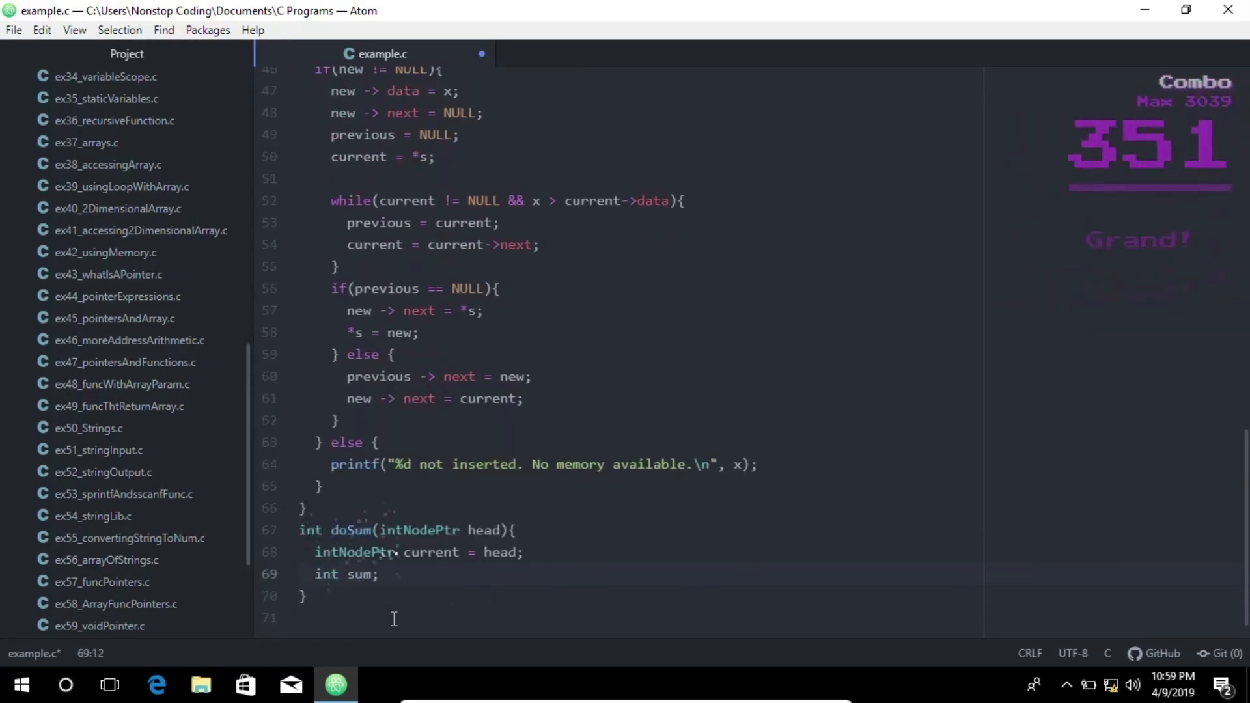
{"action": "key", "text": "Down"}
{"action": "key", "text": "Return"}
{"action": "key", "text": "Up"}
{"action": "key", "text": "Up"}
{"action": "key", "text": "End"}
{"action": "key", "text": "Return"}
{"action": "type", "text": "return sum;"}
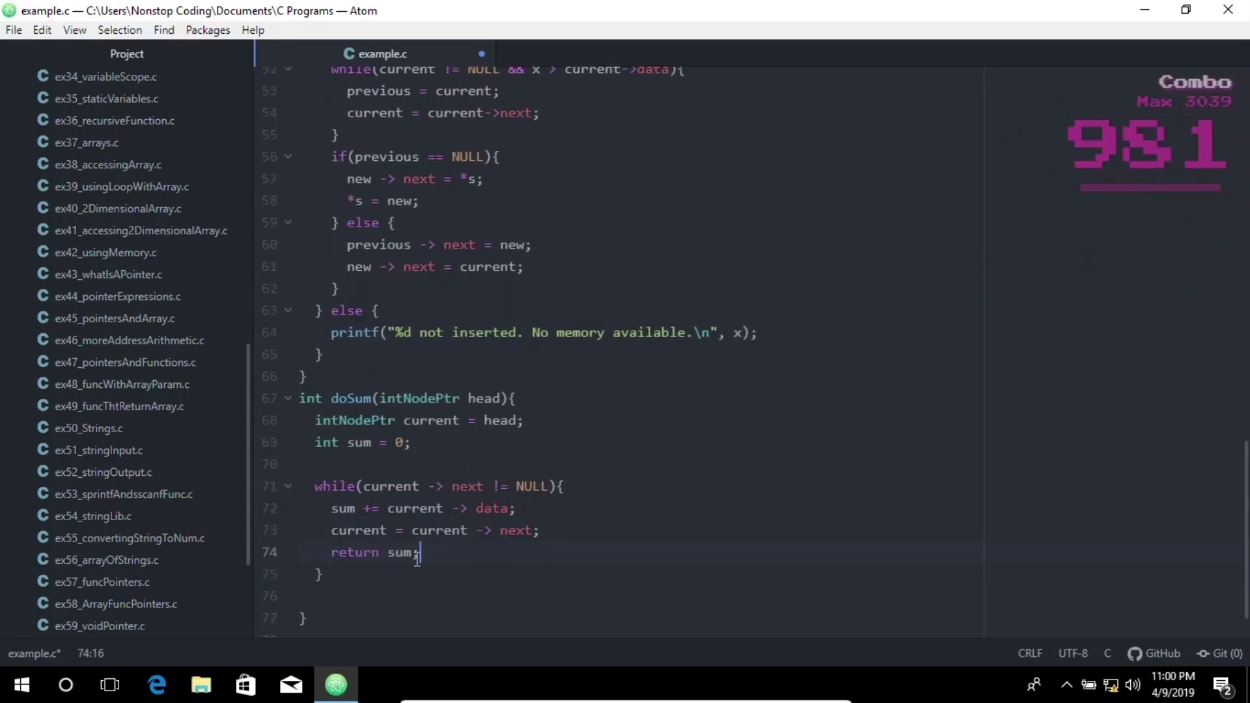
- Remove the loop's closing brace and the blank line that follow return sum; in doSum
{"action": "left_click", "coordinate": [354, 600]}
{"action": "key", "text": "BackSpace"}
{"action": "key", "text": "BackSpace"}
{"action": "key", "text": "BackSpace"}
{"action": "key", "text": "BackSpace"}
{"action": "key", "text": "BackSpace"}
- Write void printList(intNodePtr head) with current, i = 1, a "Number list:\n" heading and a while loop printing "%3d%s" wrapped at WRAP
{"action": "key", "text": "Down"}
{"action": "key", "text": "Return"}
{"action": "type", "text": "void printList(intNodePtr head){   intNodePtr current = head;   int i = 1;   printf(\"Number list:\\n\""}
{"action": "type", "text": ");"}
{"action": "key", "text": "Return"}
{"action": "type", "text": "while(current != NULL){"}
{"action": "key", "text": "Return"}
{"action": "type", "text": "printf(\"%3d%s\", current -> data, i % WRAP == 0 ? \"\\n\" : \" \");"}
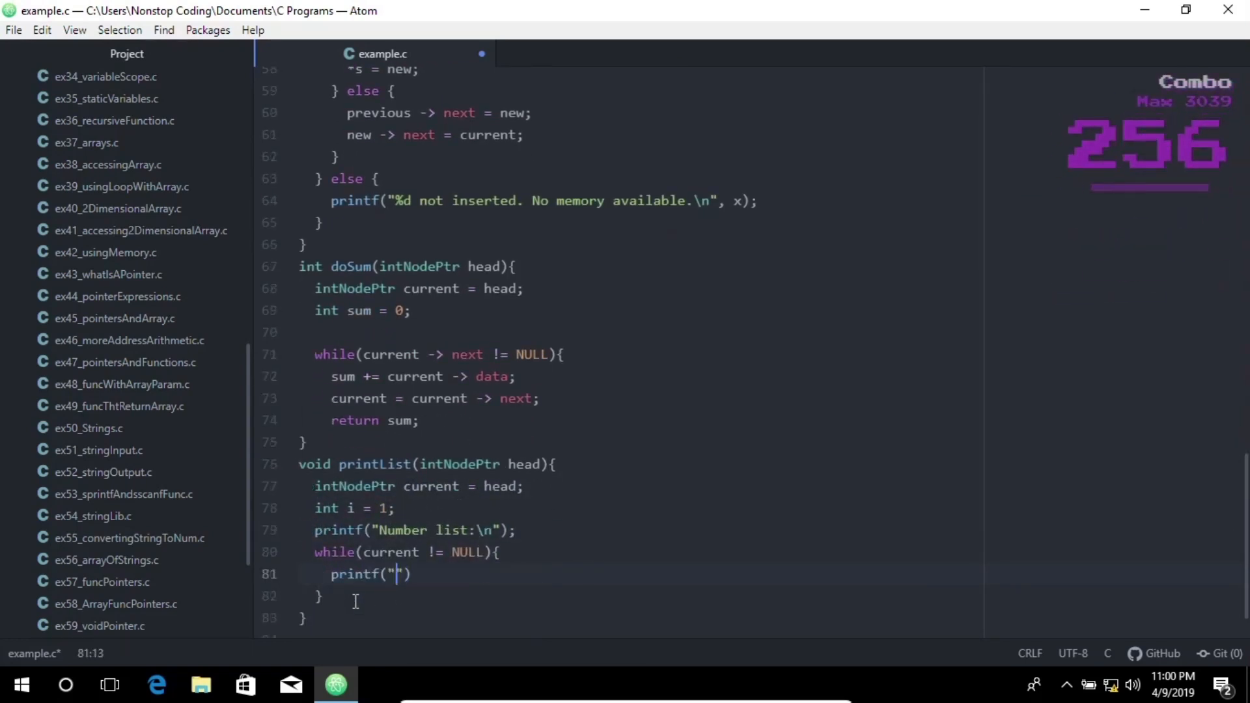
- In printList's loop, advance current to current -> next and increment i, and print "\n" after the loop
{"action": "key", "text": "Return"}
{"action": "type", "text": "current = current -> next;"}
{"action": "key", "text": "Return"}
{"action": "type", "text": "i++;"}
{"action": "key", "text": "Down"}
{"action": "key", "text": "Return"}
{"action": "type", "text": "printf(\"\\n\");"}
- Insert a function skeleton below printList using the "fun" snippet
{"action": "key", "text": "Down"}
{"action": "key", "text": "Return"}
{"action": "key", "text": "Return"}
{"action": "type", "text": "fun"}
{"action": "key", "text": "Tab"}
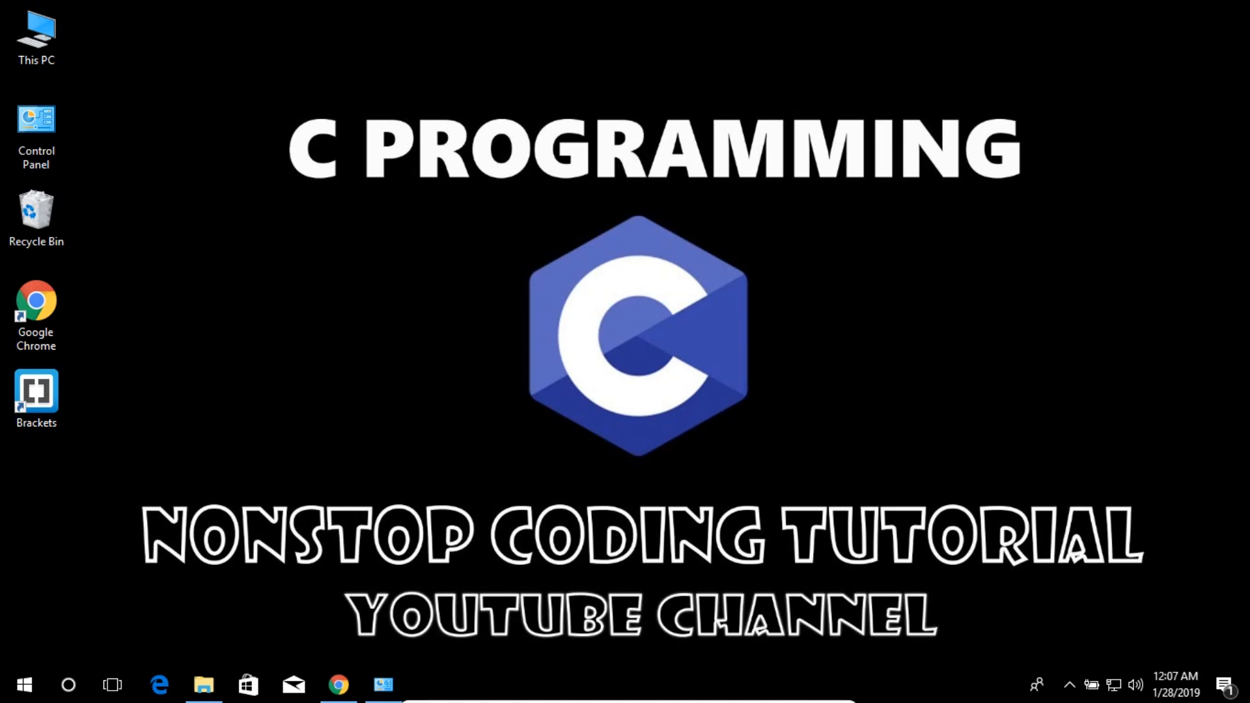
- Switch to Google Chrome and open the atom.io website
{"action": "left_click", "coordinate": [339, 686]}
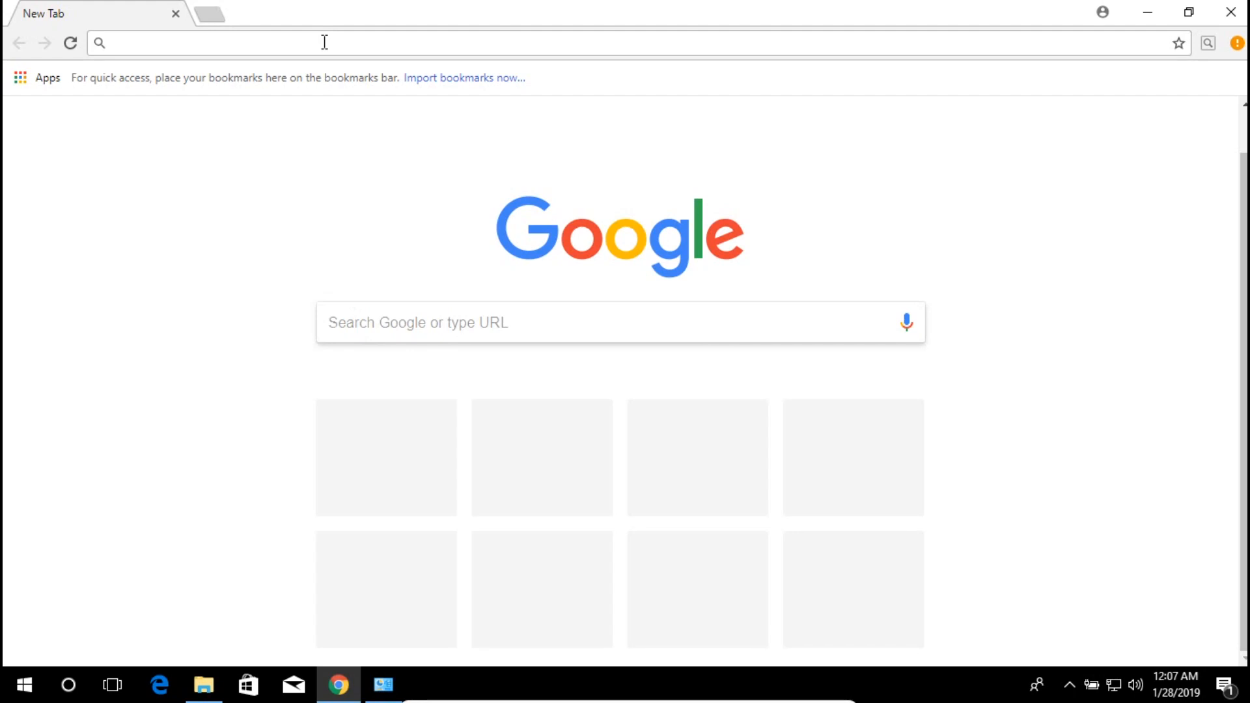
{"action": "type", "text": "atom.i"}
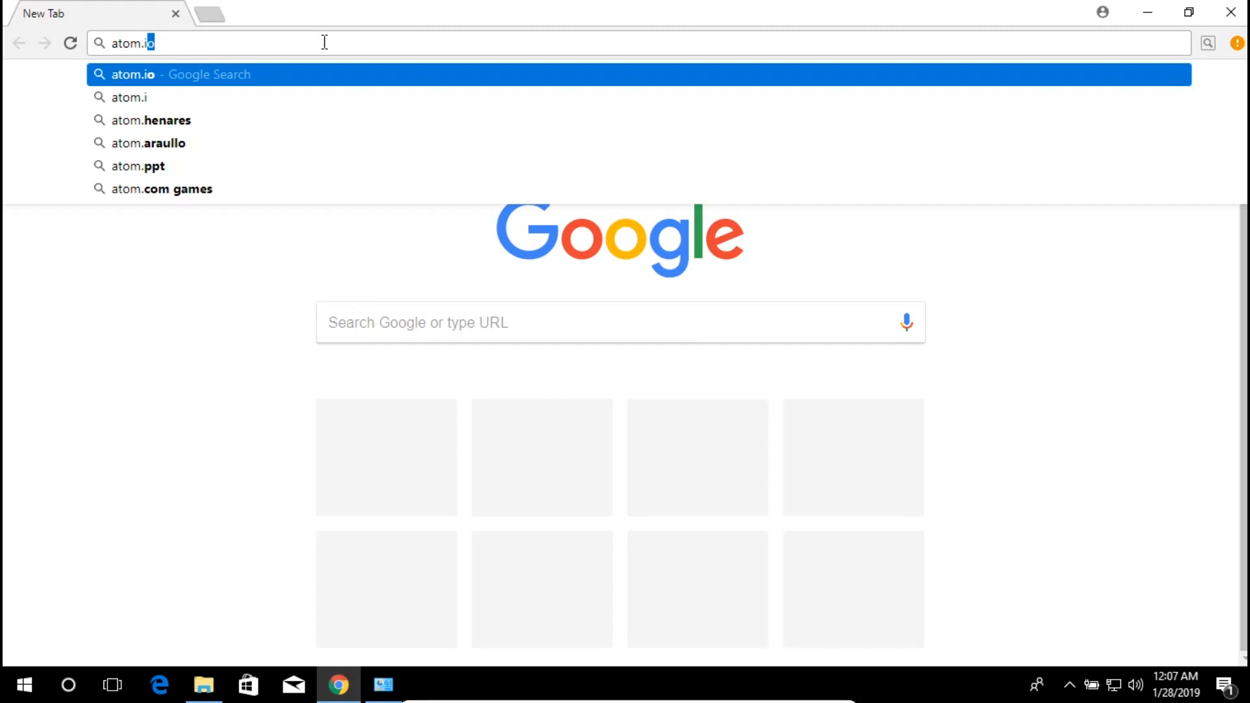
{"action": "type", "text": "o"}
{"action": "key", "text": "Return"}
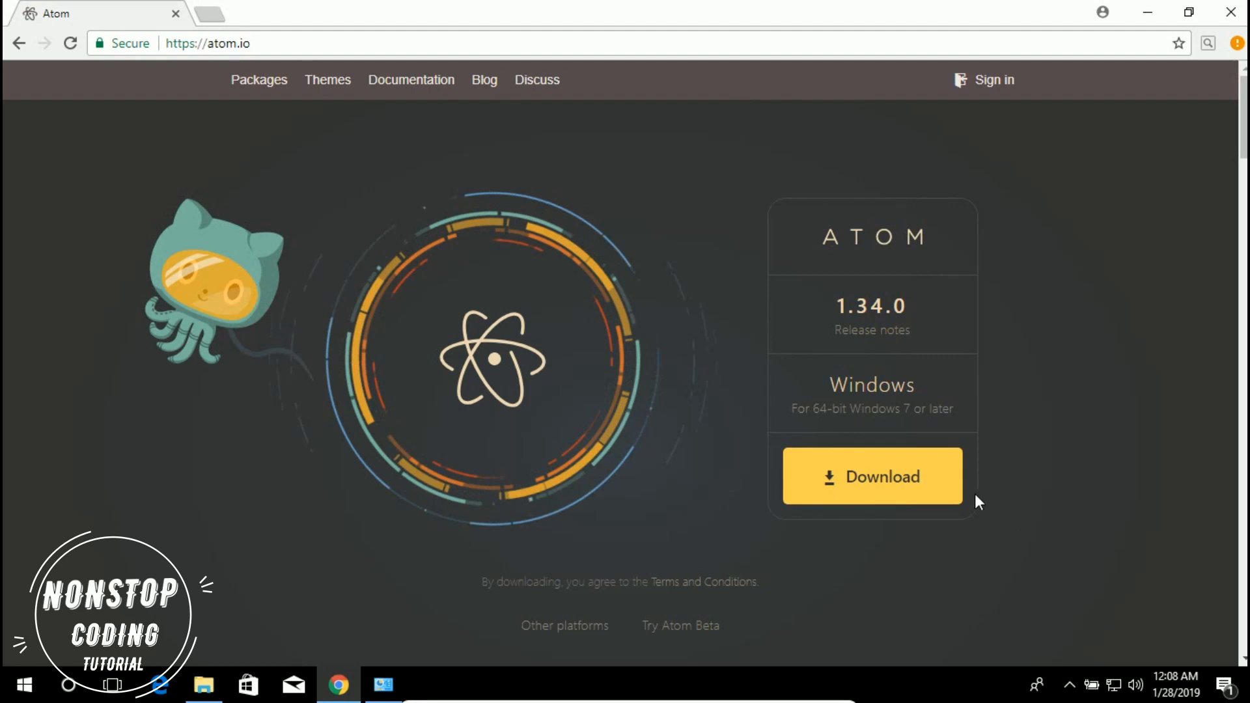
- Examine the Atom home page, including its download section and the feature descriptions further down
{"action": "scroll", "coordinate": [865, 298], "scroll_direction": "down", "scroll_amount": 3}
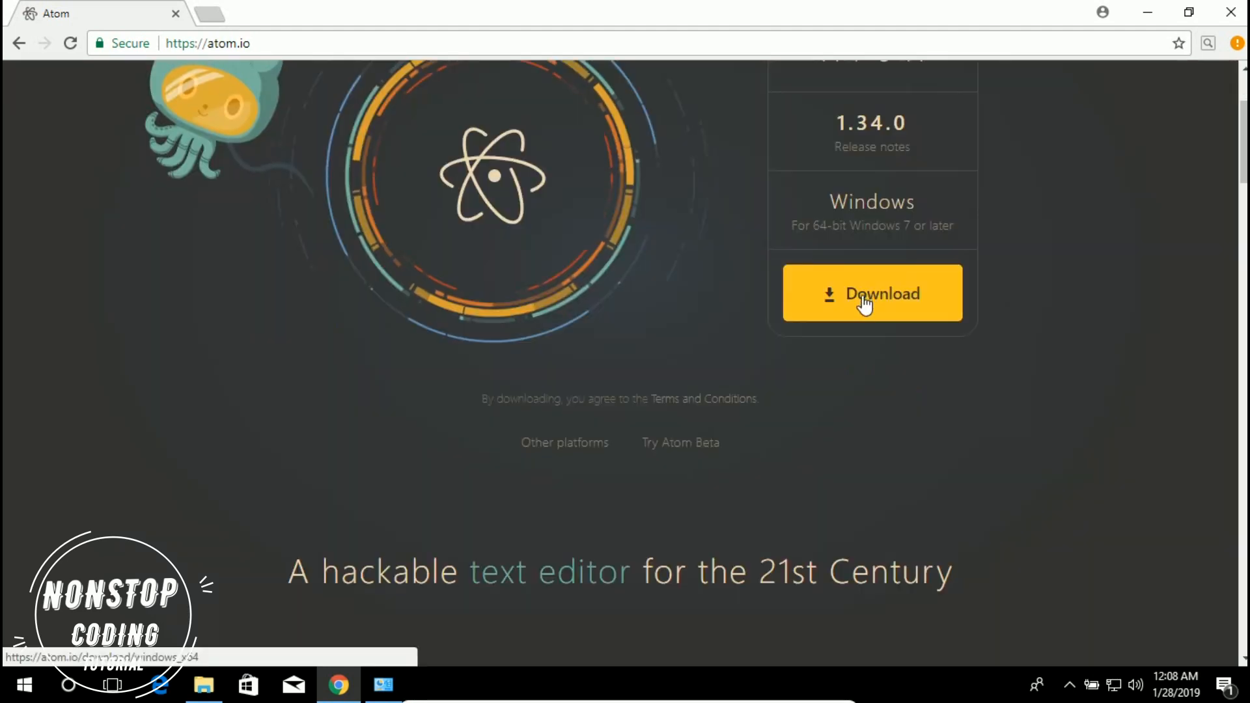
{"action": "scroll", "coordinate": [883, 349], "scroll_direction": "down", "scroll_amount": 2}
{"action": "scroll", "coordinate": [982, 360], "scroll_direction": "up", "scroll_amount": 5}
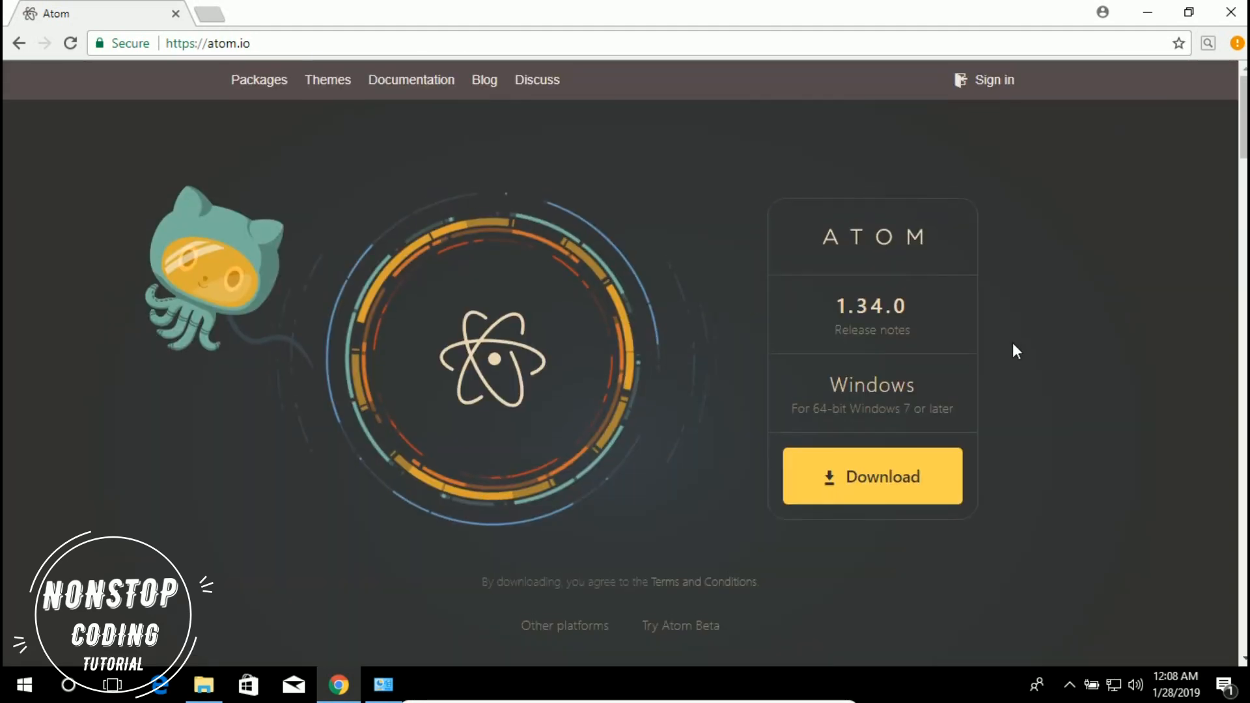
{"action": "scroll", "coordinate": [996, 355], "scroll_direction": "down", "scroll_amount": 8}
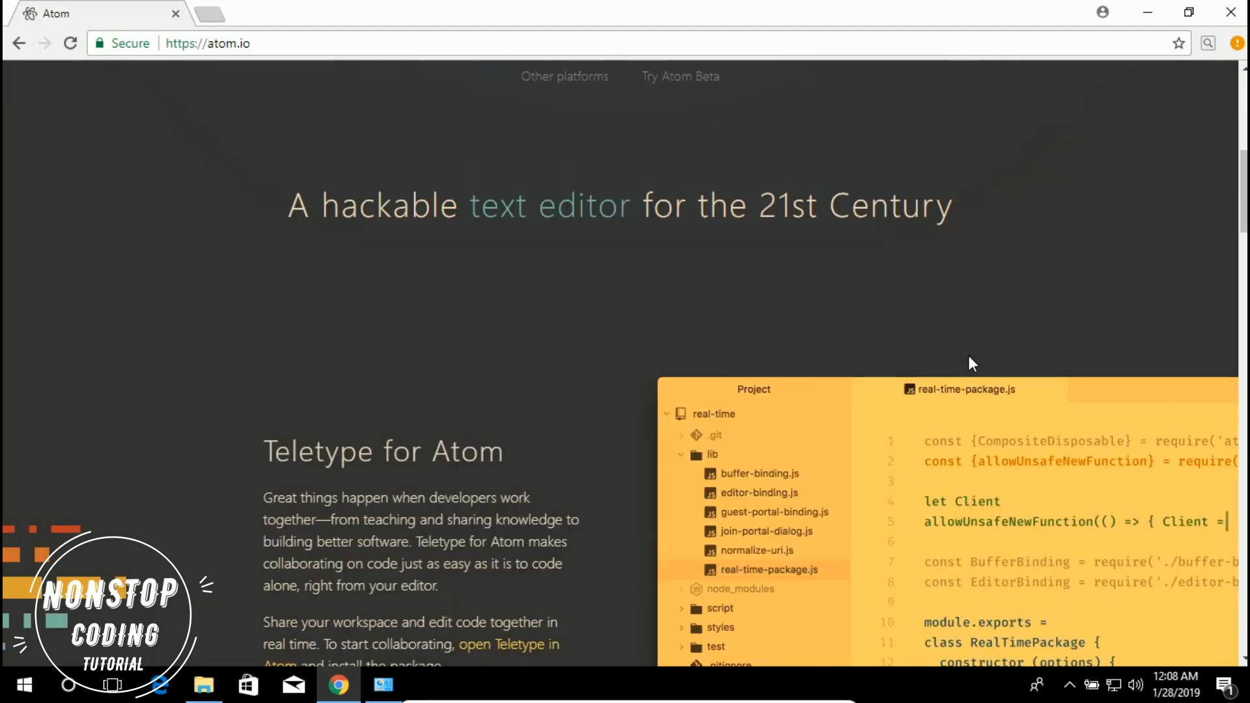
{"action": "scroll", "coordinate": [955, 360], "scroll_direction": "down", "scroll_amount": 8}
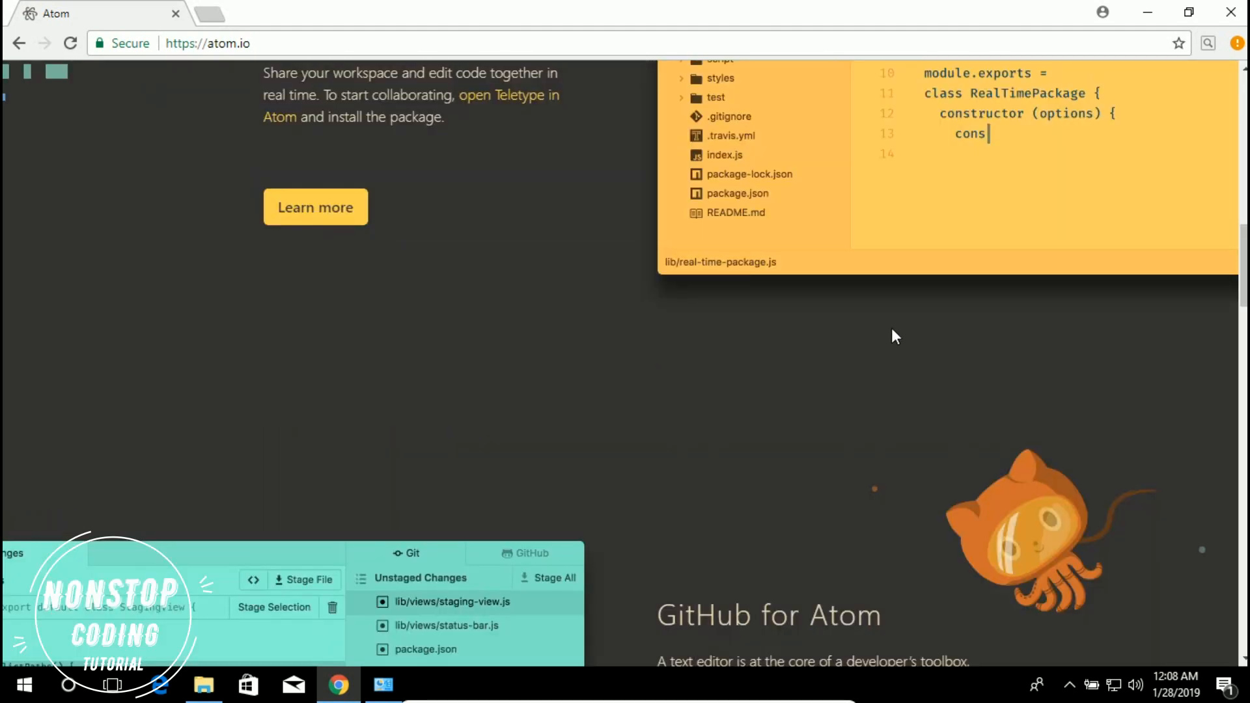
{"action": "scroll", "coordinate": [976, 315], "scroll_direction": "up", "scroll_amount": 16}
{"action": "scroll", "coordinate": [977, 317], "scroll_direction": "down", "scroll_amount": 3}
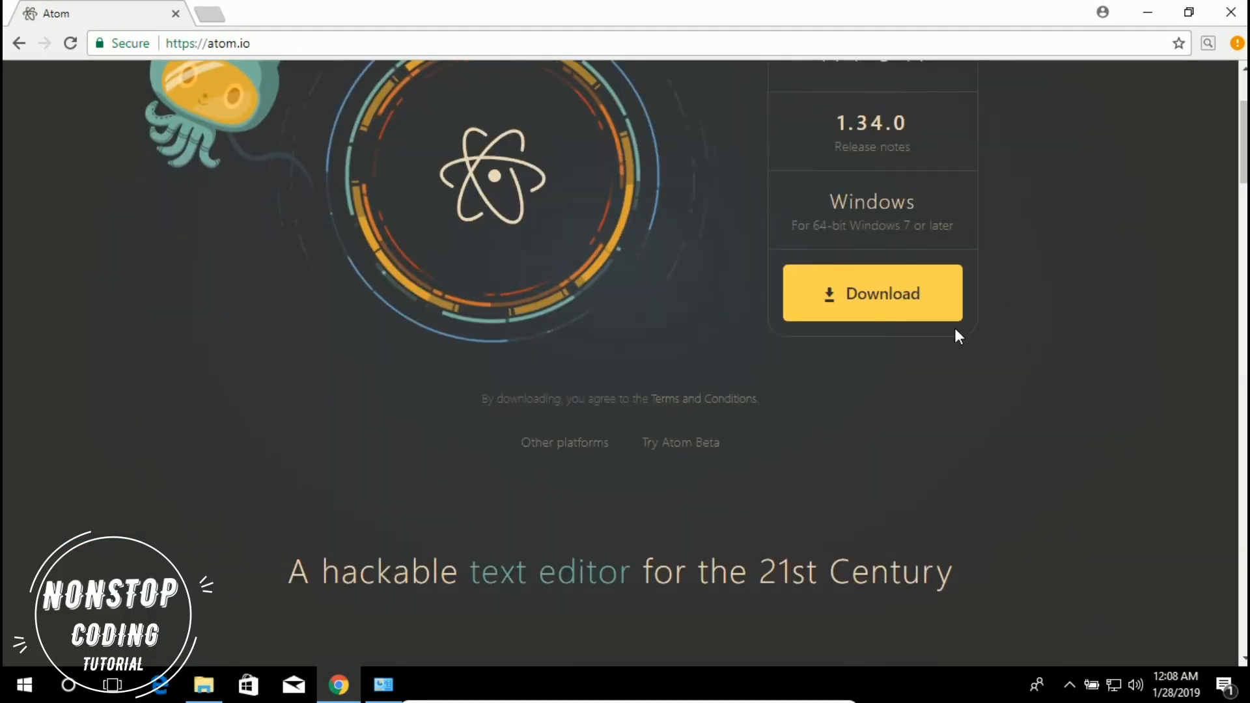
{"action": "scroll", "coordinate": [955, 332], "scroll_direction": "up", "scroll_amount": 3}
- Start downloading the 64-bit Windows installer for Atom, and cancel the download
{"action": "left_click", "coordinate": [866, 478]}
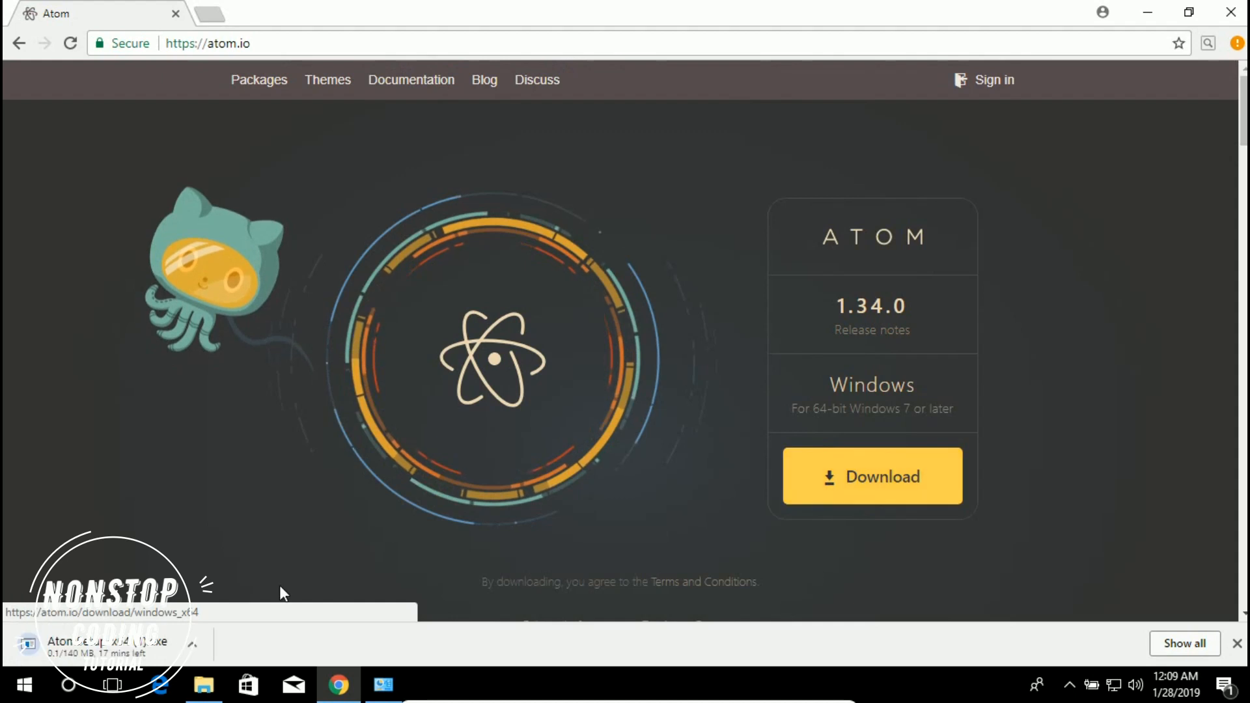
{"action": "left_click", "coordinate": [194, 651]}
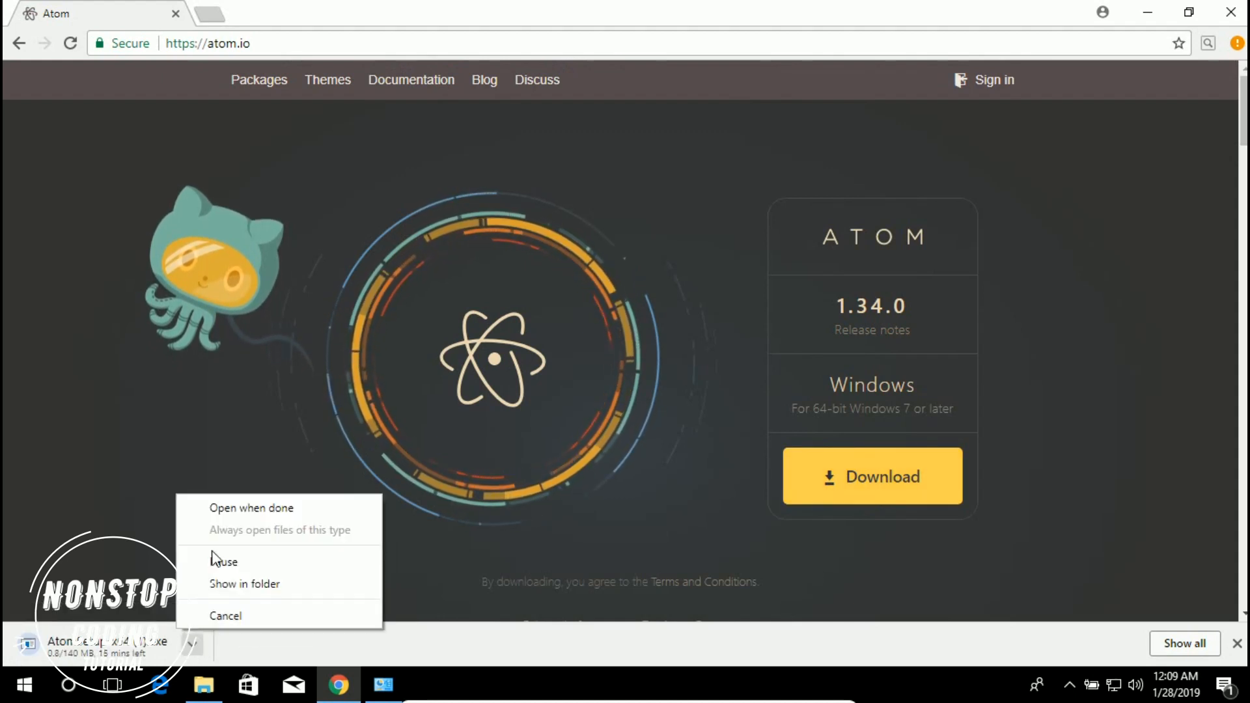
{"action": "left_click", "coordinate": [236, 613]}
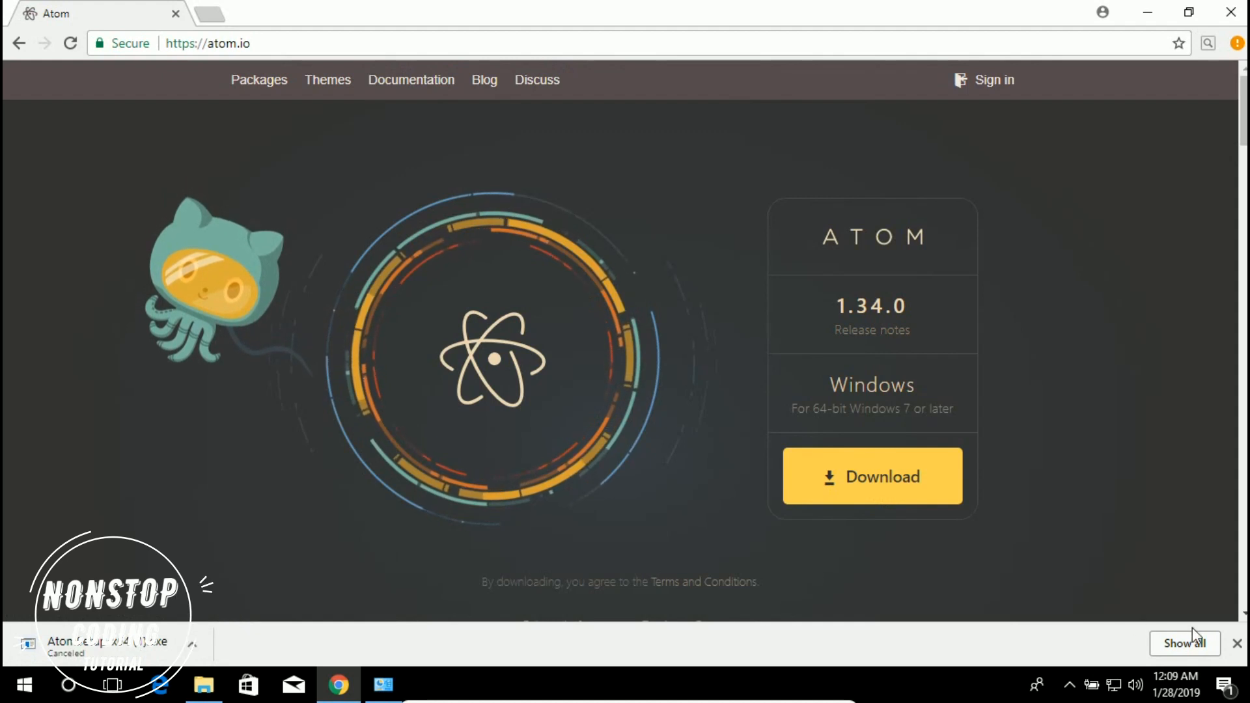
{"action": "left_click", "coordinate": [1237, 644]}
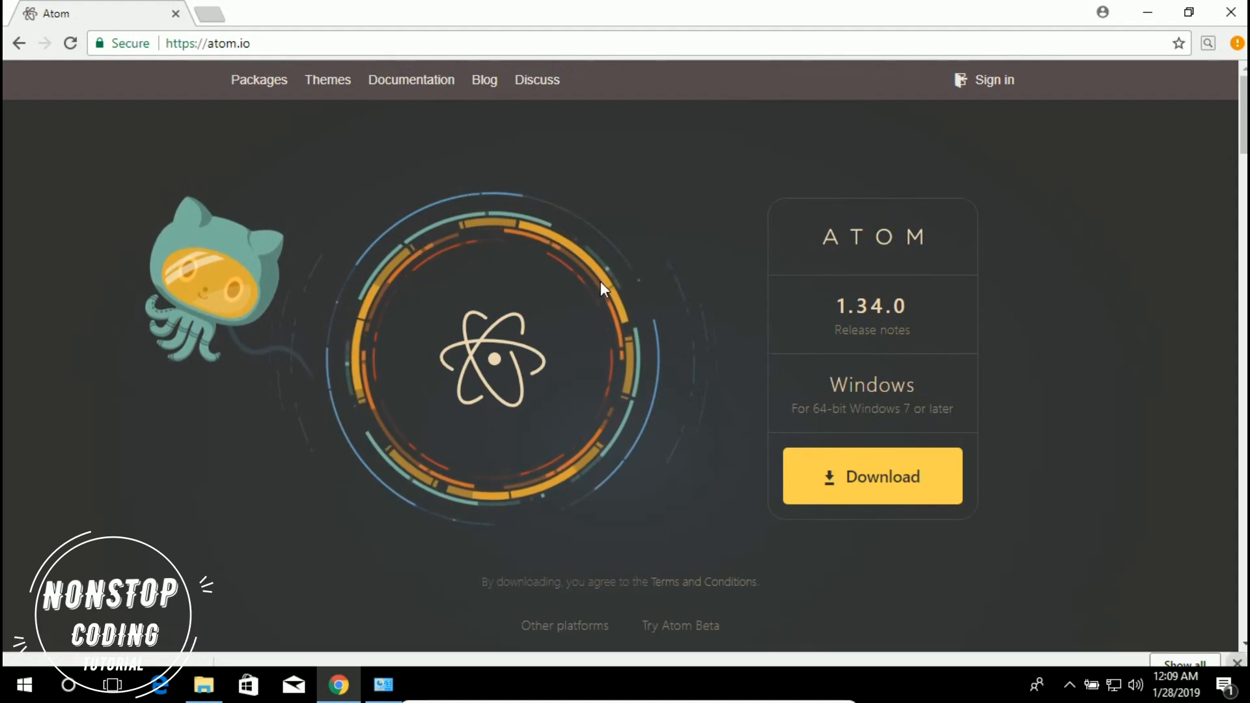
- Switch to the Downloads folder in File Explorer and run the AtomSetup-x64 installer
{"action": "left_click", "coordinate": [1154, 16]}
{"action": "left_click", "coordinate": [204, 686]}
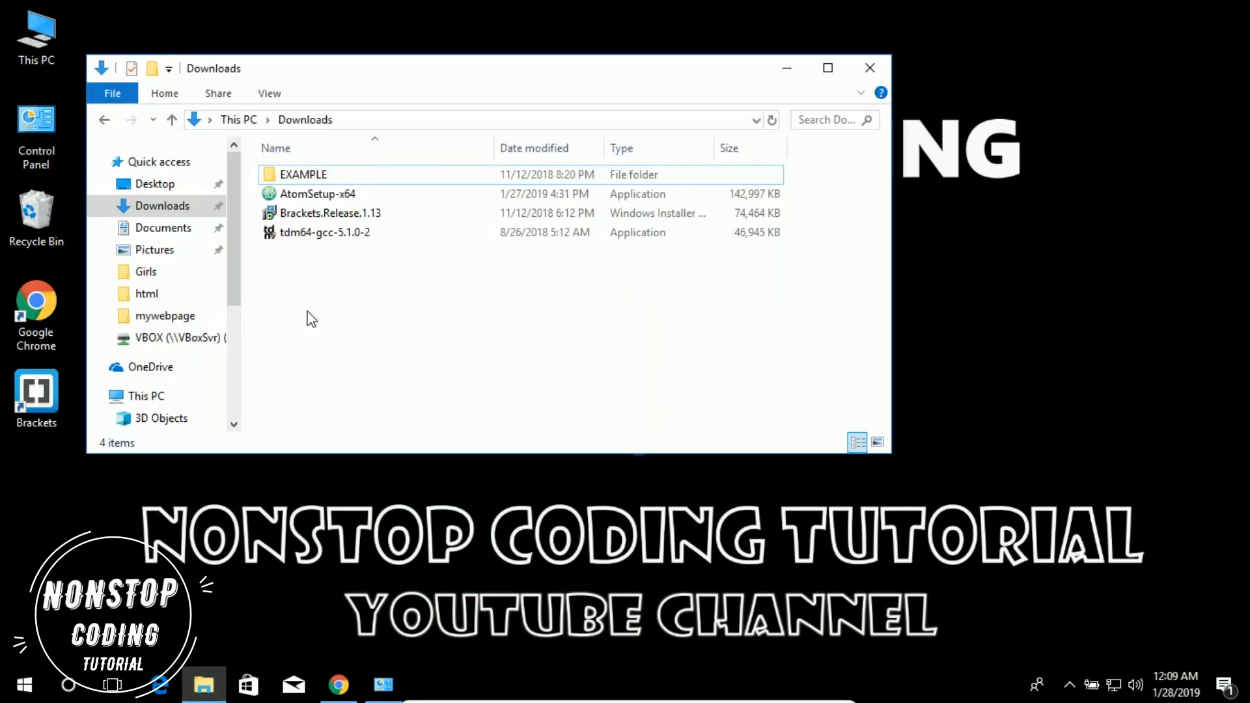
{"action": "left_click", "coordinate": [314, 196]}
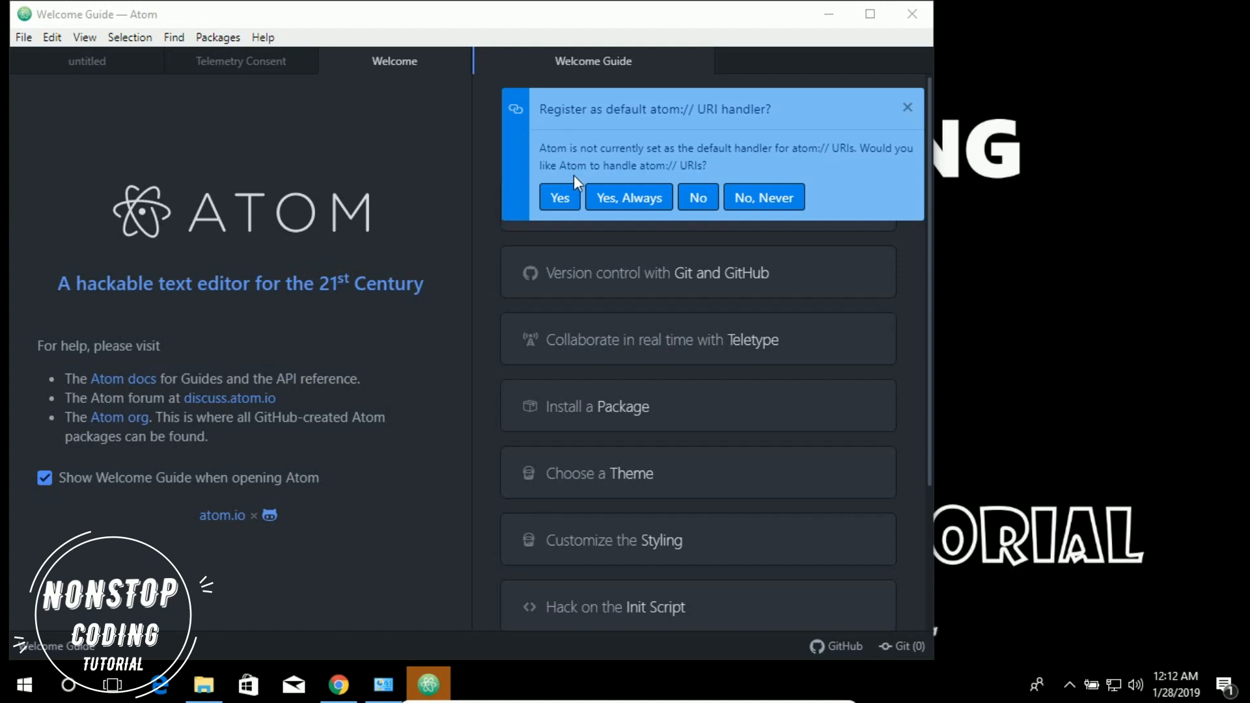
- Maximize Atom, disable showing the Welcome Guide at startup, and close the Welcome Guide, Welcome and Telemetry Consent pages
{"action": "left_click", "coordinate": [870, 14]}
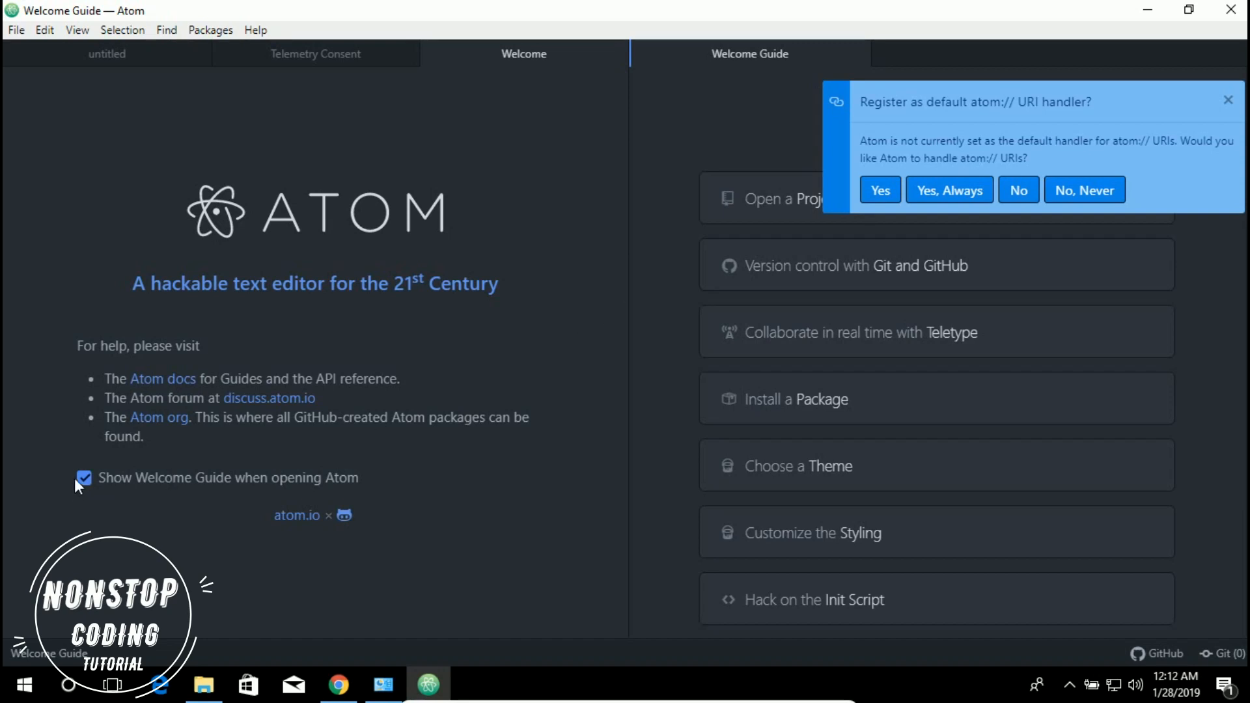
{"action": "left_click", "coordinate": [417, 484]}
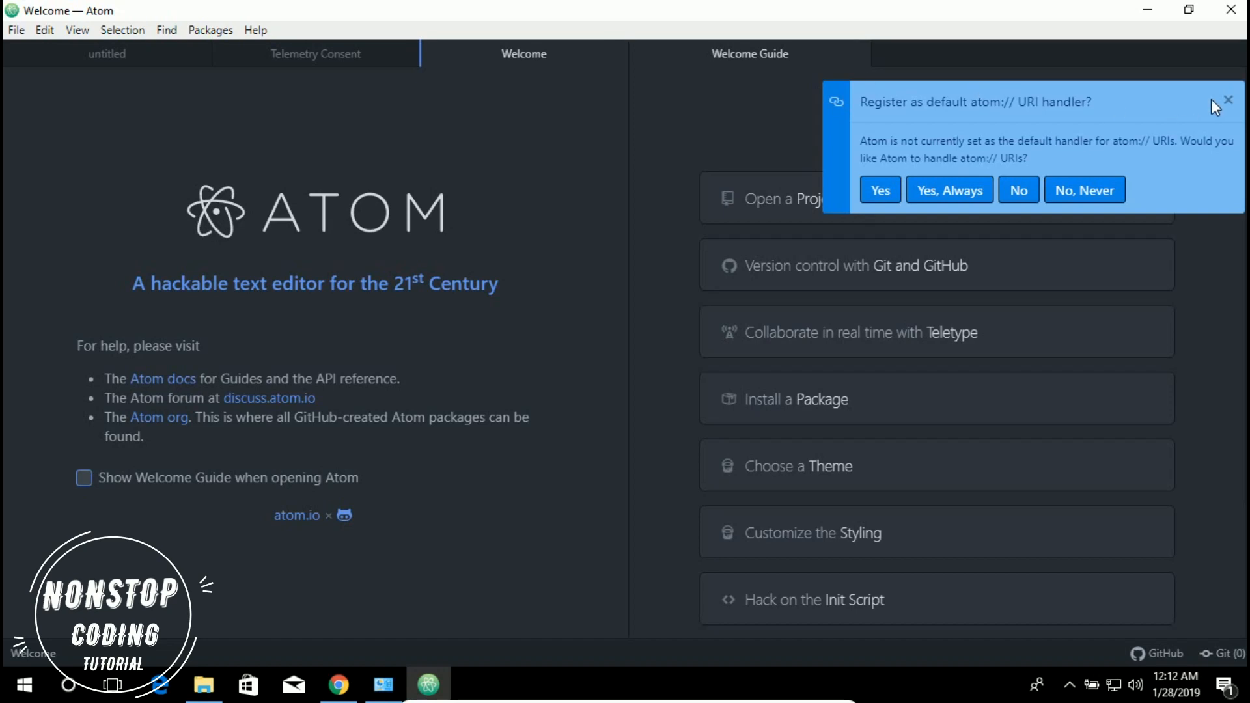
{"action": "left_click", "coordinate": [858, 50]}
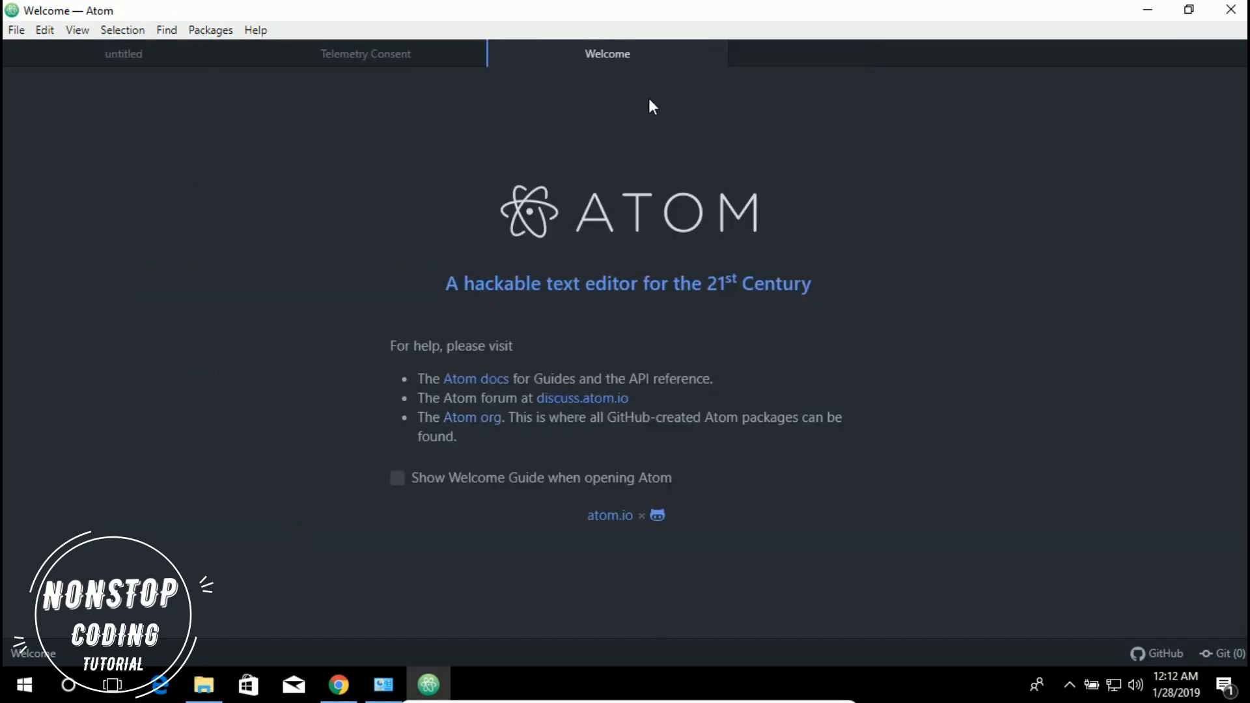
{"action": "left_click", "coordinate": [714, 53]}
{"action": "left_click", "coordinate": [473, 53]}
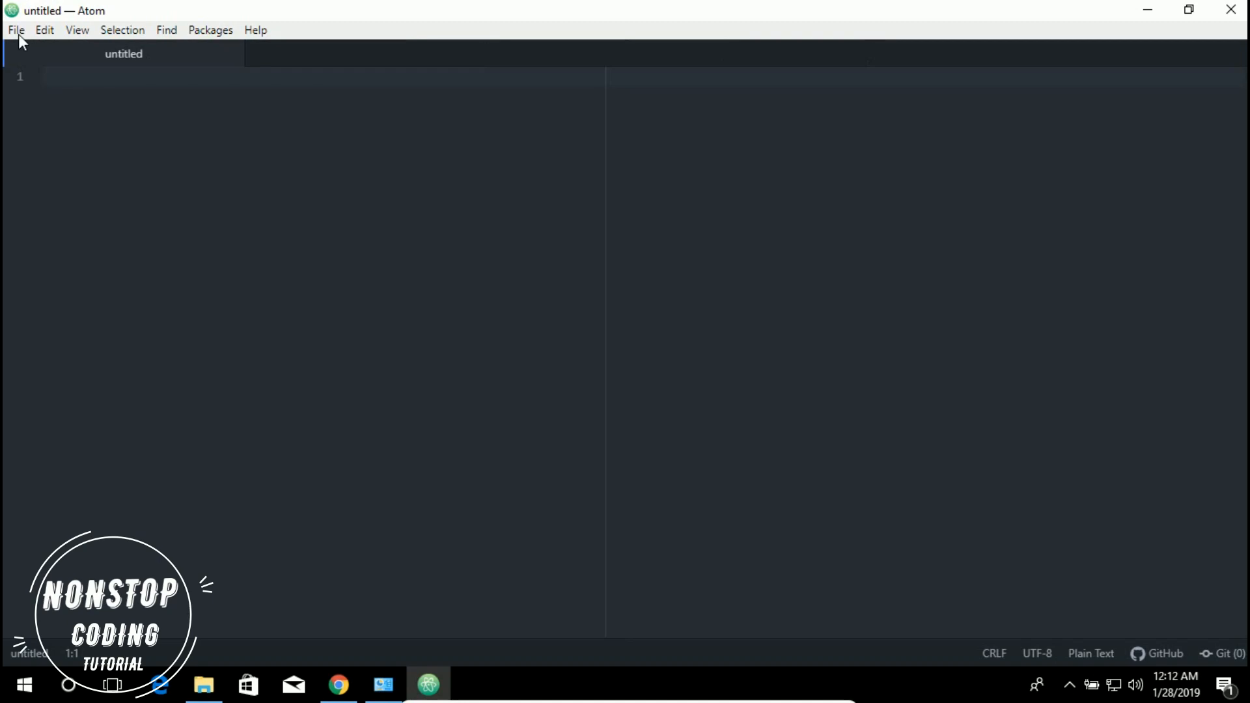
- In Atom's System settings, enable showing Atom in both the file context menus and the folder context menus
{"action": "key", "text": "ctrl+comma"}
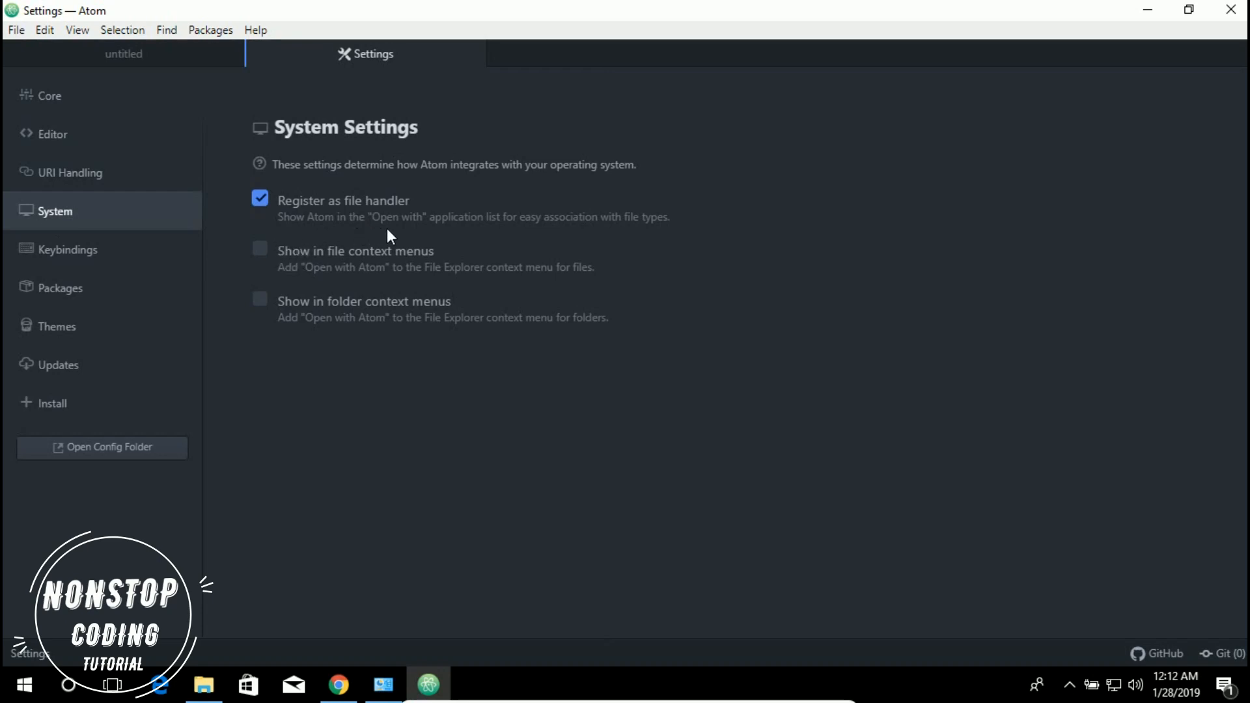
{"action": "right_click", "coordinate": [366, 374]}
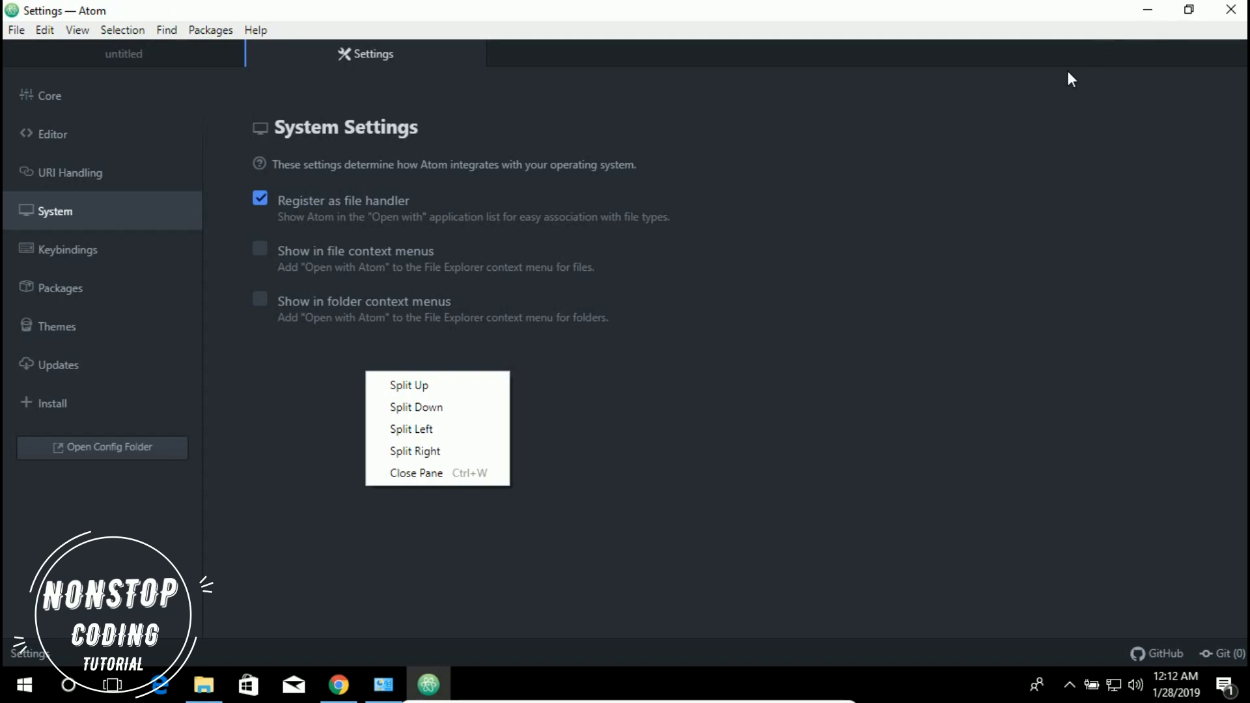
{"action": "left_click", "coordinate": [1189, 10]}
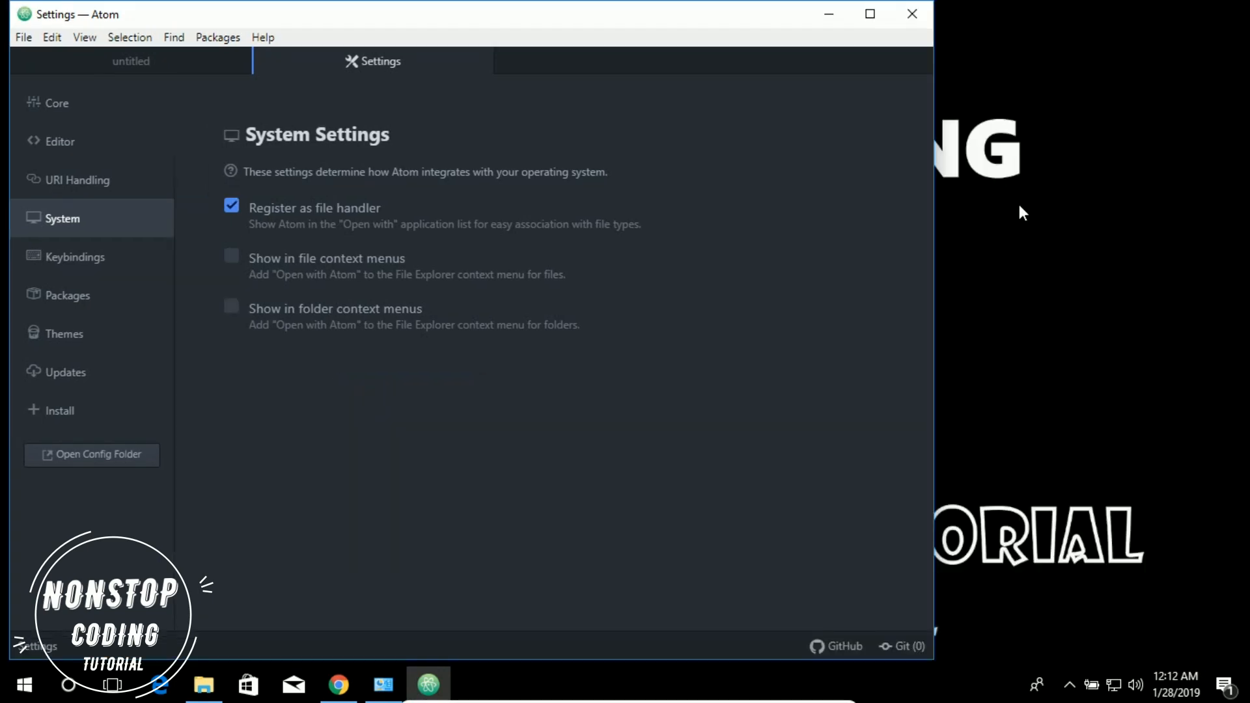
{"action": "right_click", "coordinate": [1036, 101]}
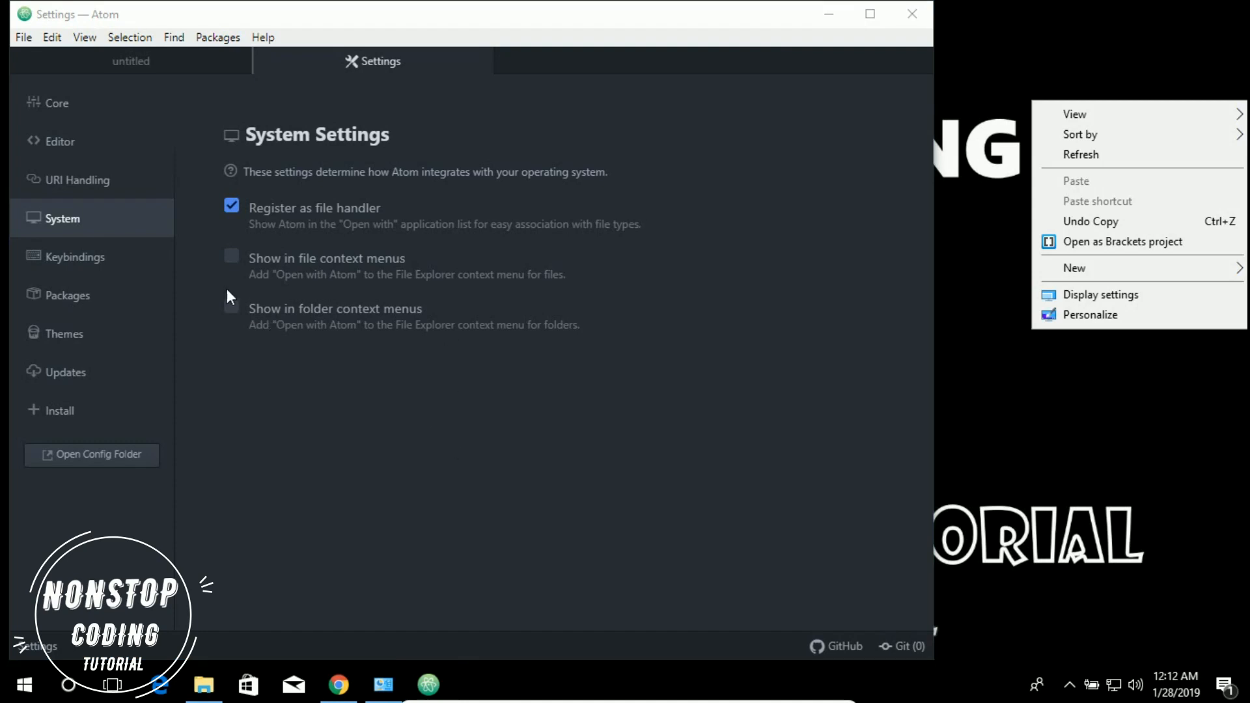
{"action": "left_click", "coordinate": [224, 257]}
{"action": "left_click", "coordinate": [232, 307]}
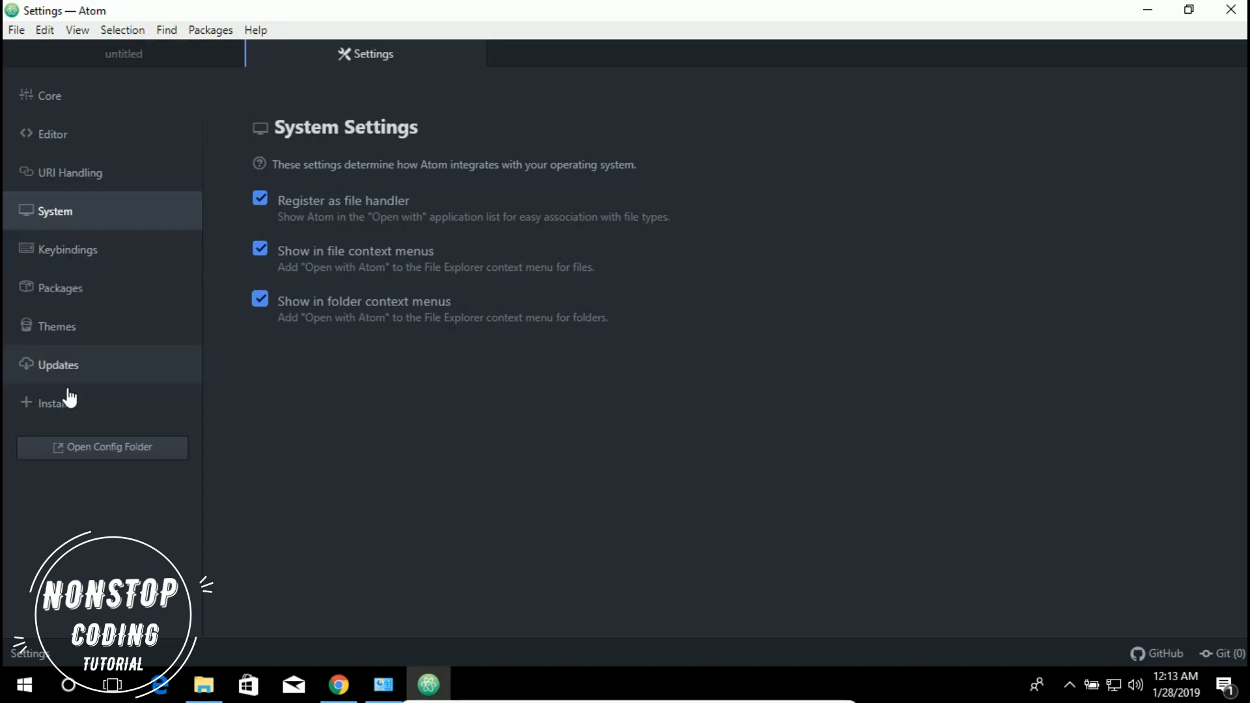
- In Atom's package installation settings, search the packages for gpp-compiler
{"action": "left_click", "coordinate": [66, 410]}
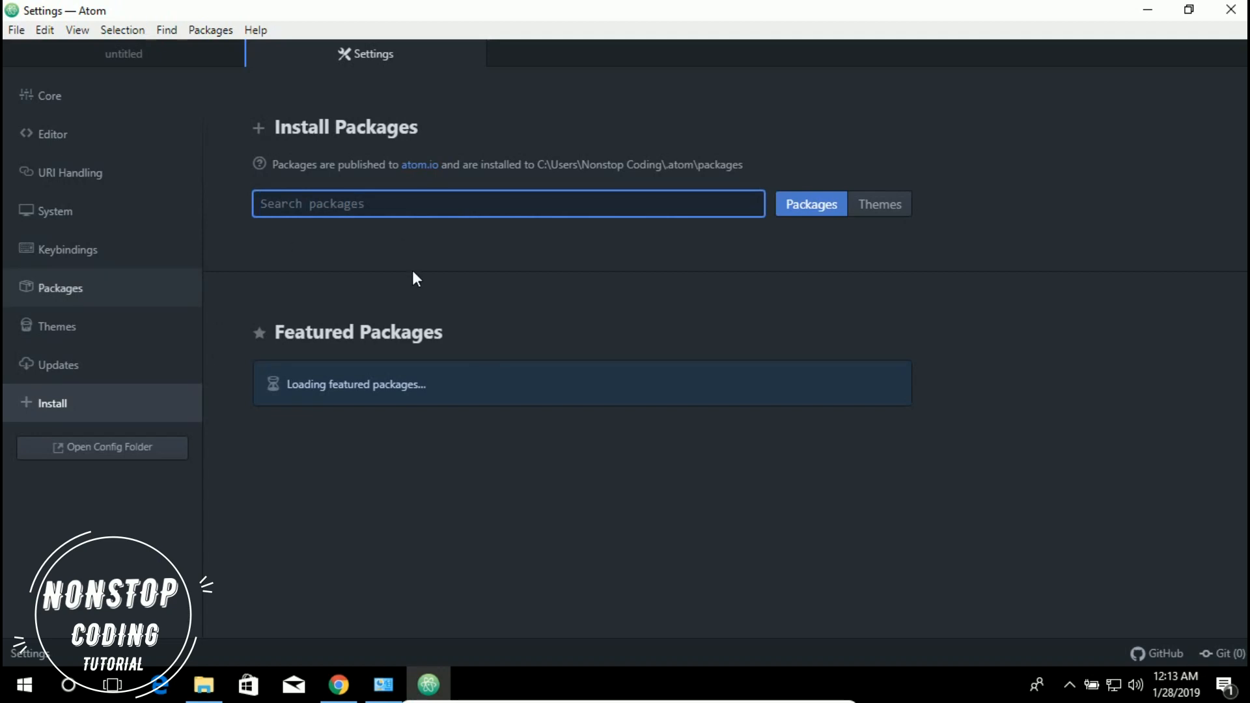
{"action": "right_click", "coordinate": [355, 204]}
{"action": "left_click", "coordinate": [409, 315]}
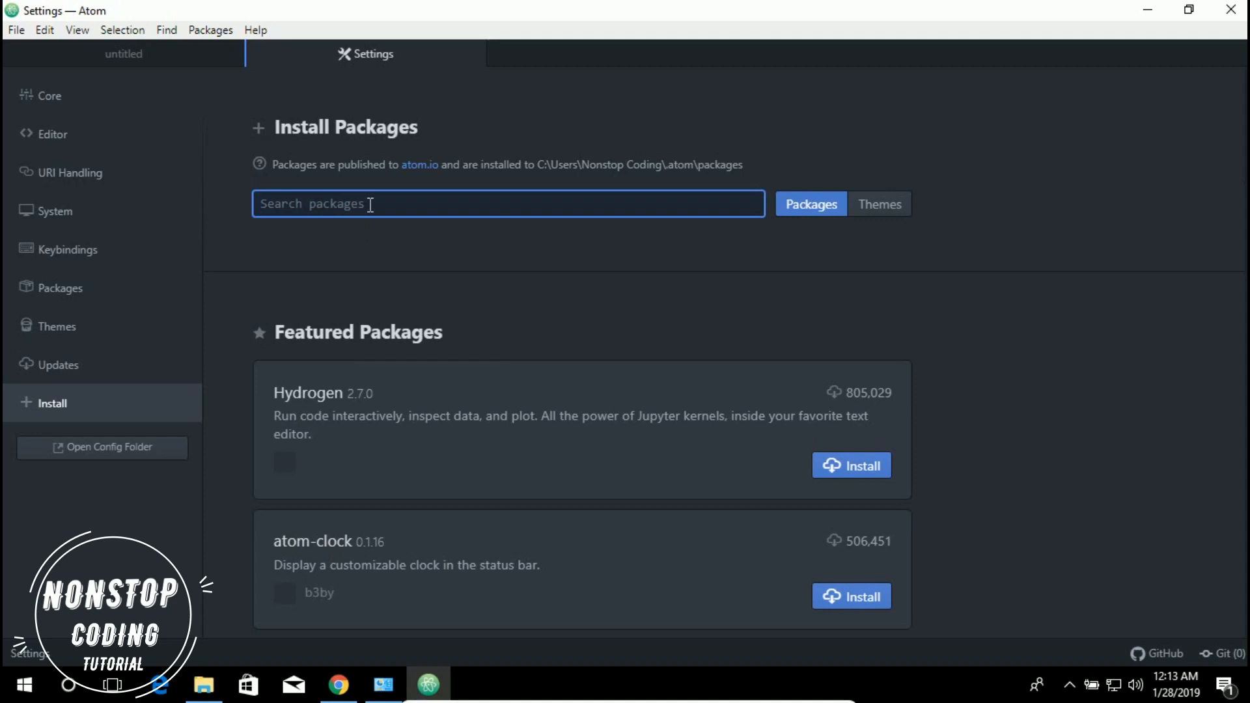
{"action": "type", "text": "gp"}
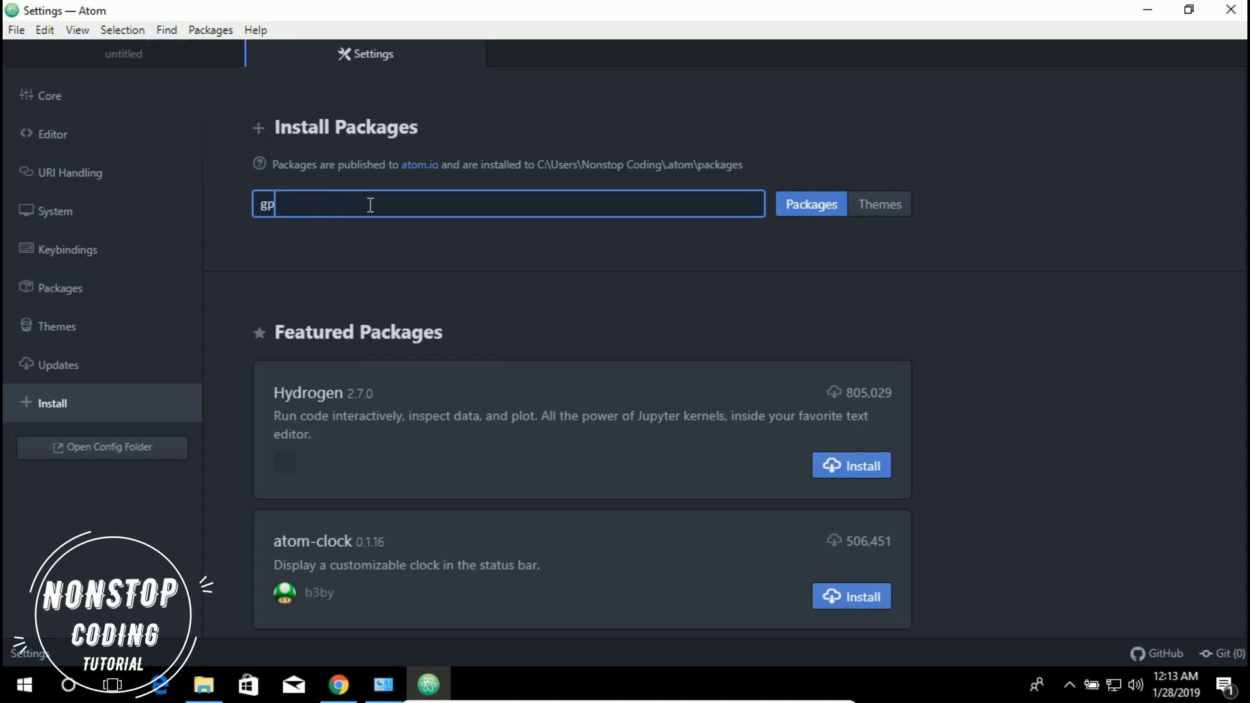
{"action": "type", "text": "p-comip"}
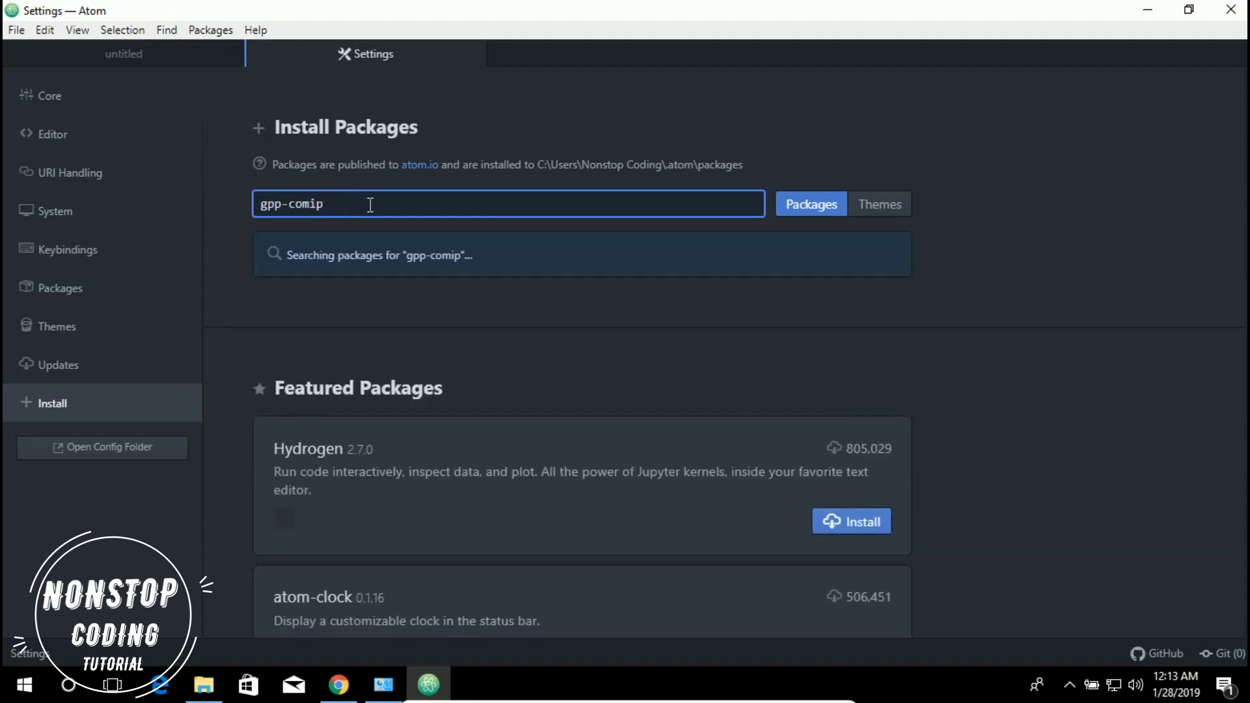
{"action": "key", "text": "BackSpace"}
{"action": "type", "text": "ler"}
{"action": "key", "text": "BackSpace"}
{"action": "key", "text": "BackSpace"}
{"action": "type", "text": "piler"}
{"action": "key", "text": "Tab"}
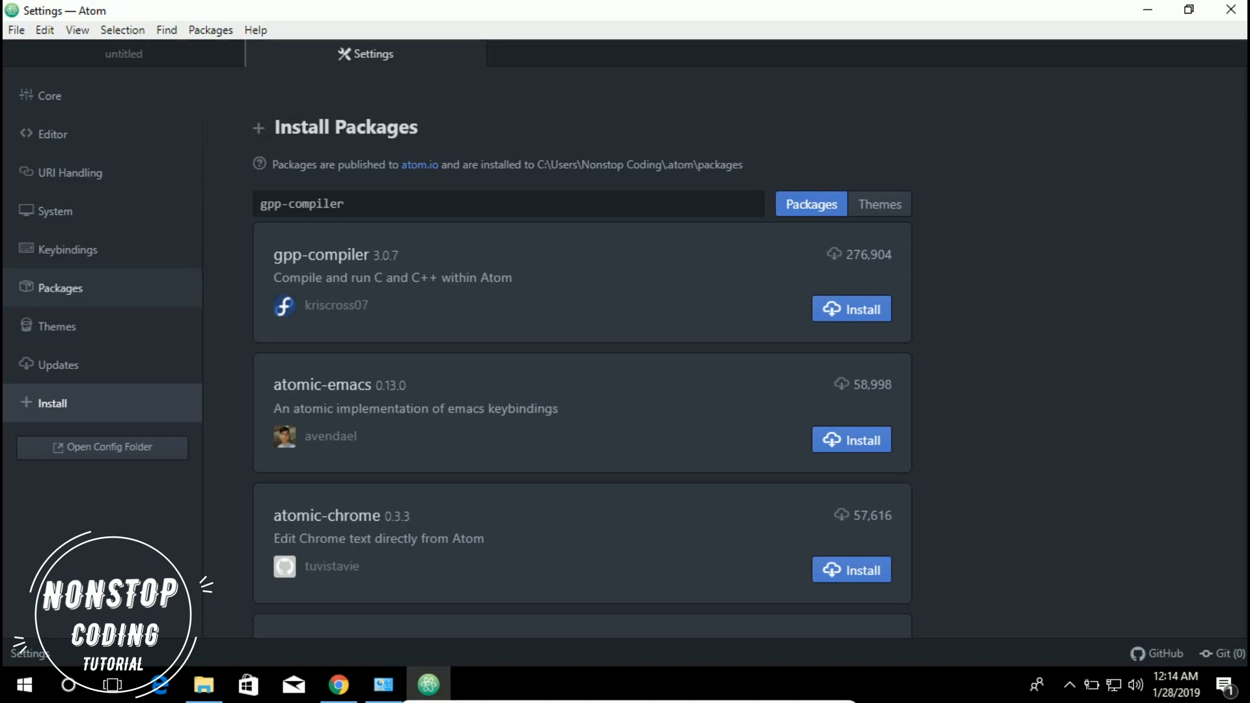
- Replace the package search with file-icons and install the file-icons package
{"action": "left_click", "coordinate": [387, 203]}
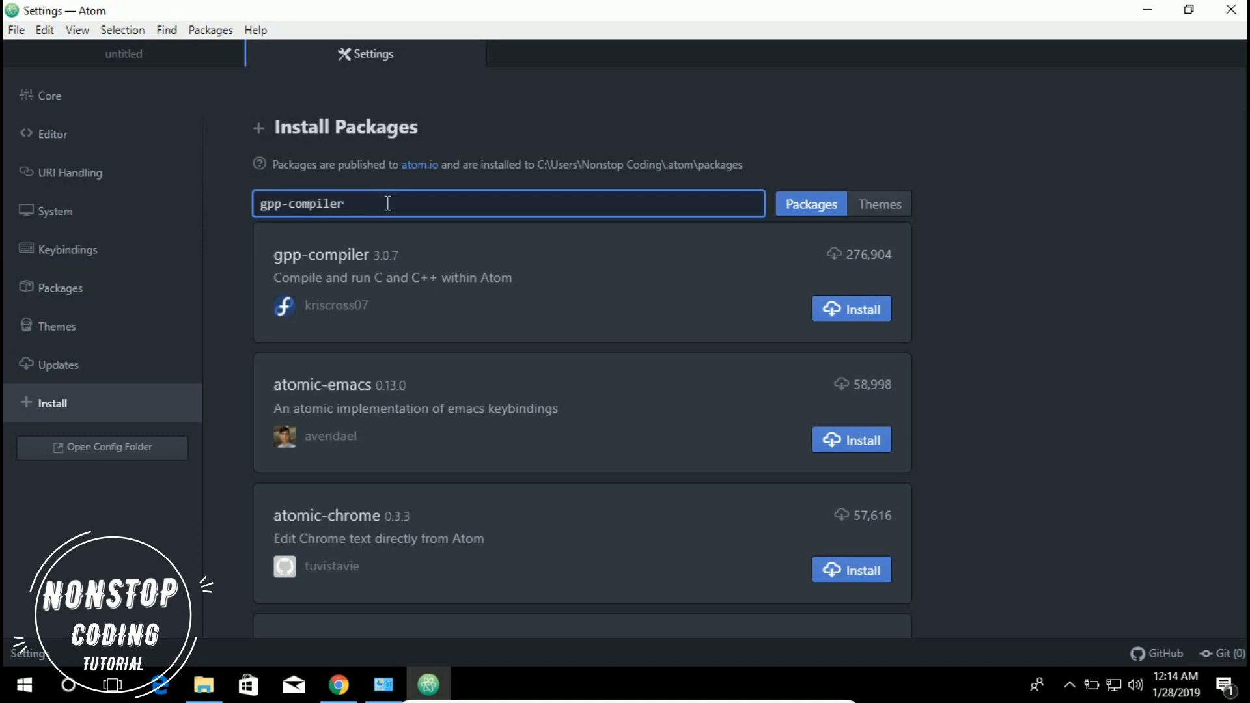
{"action": "triple_click", "coordinate": [348, 203]}
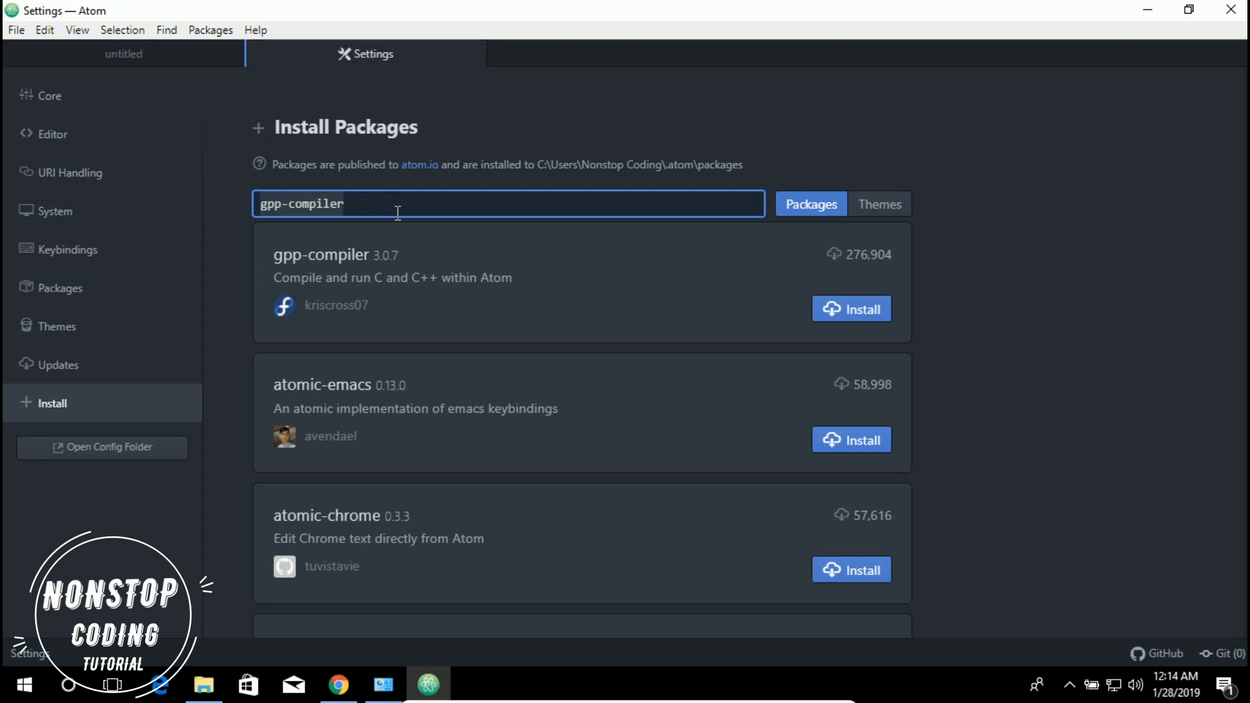
{"action": "type", "text": "file-icons"}
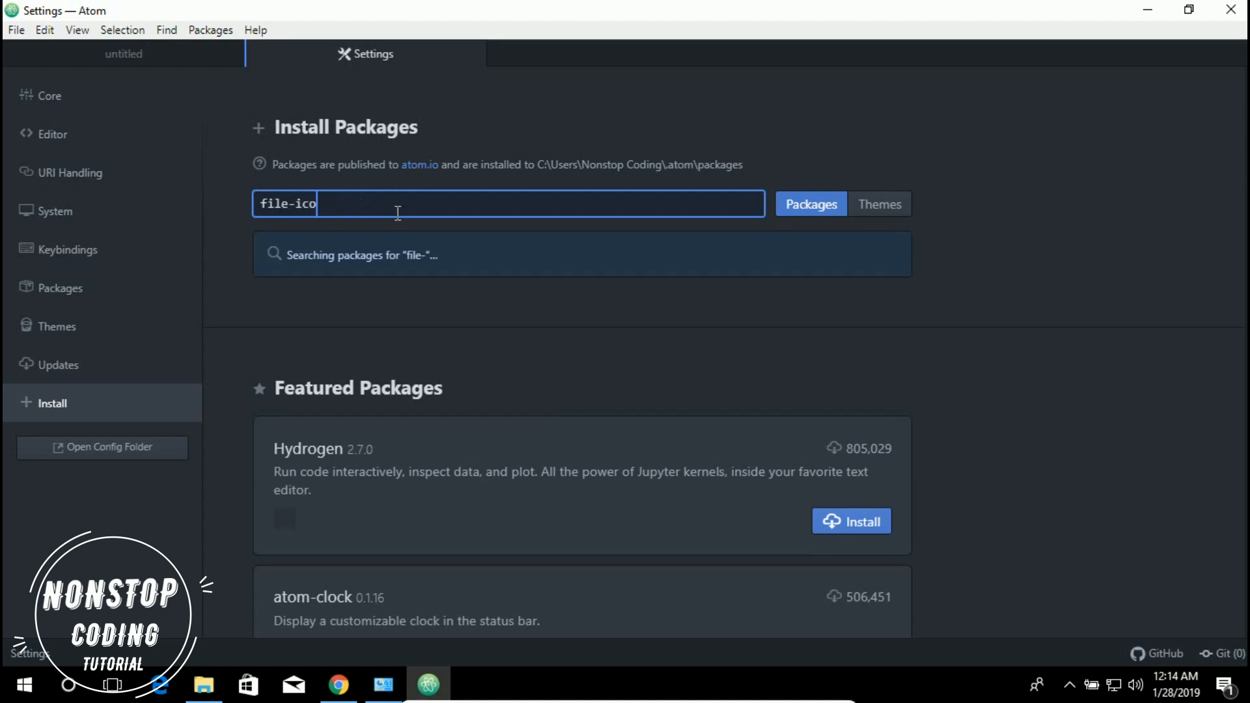
{"action": "left_click", "coordinate": [818, 209]}
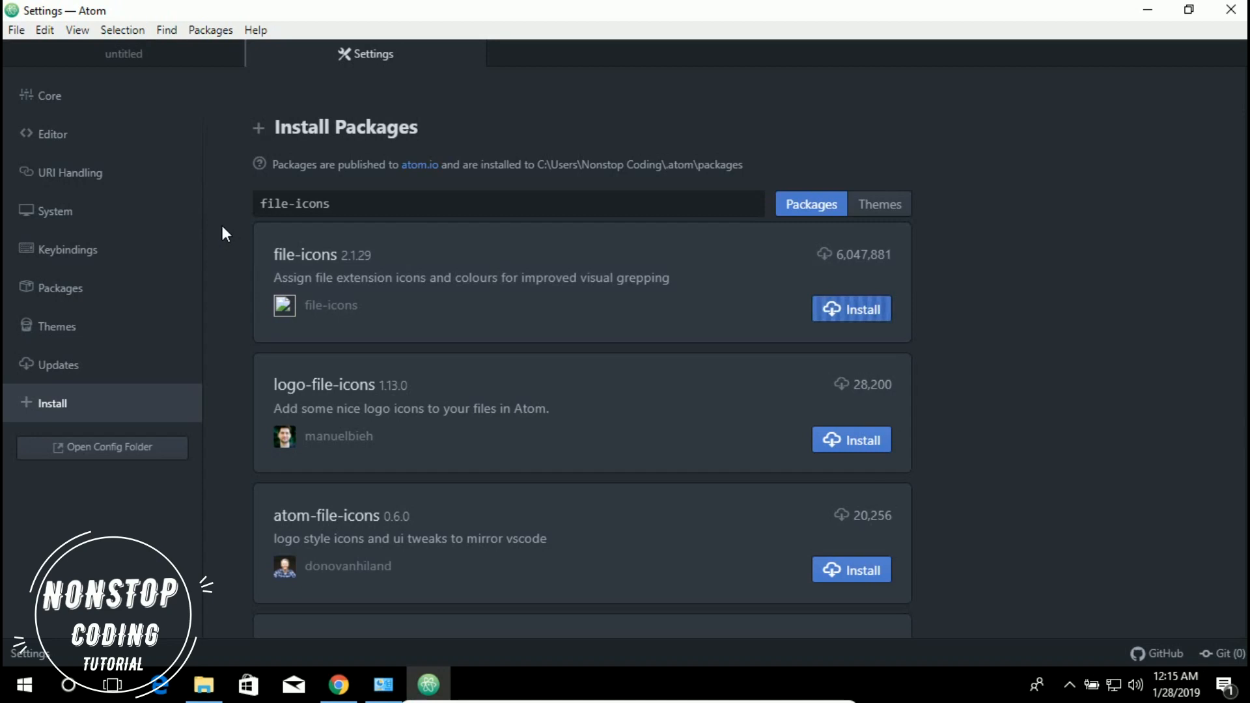
{"action": "left_click", "coordinate": [115, 54]}
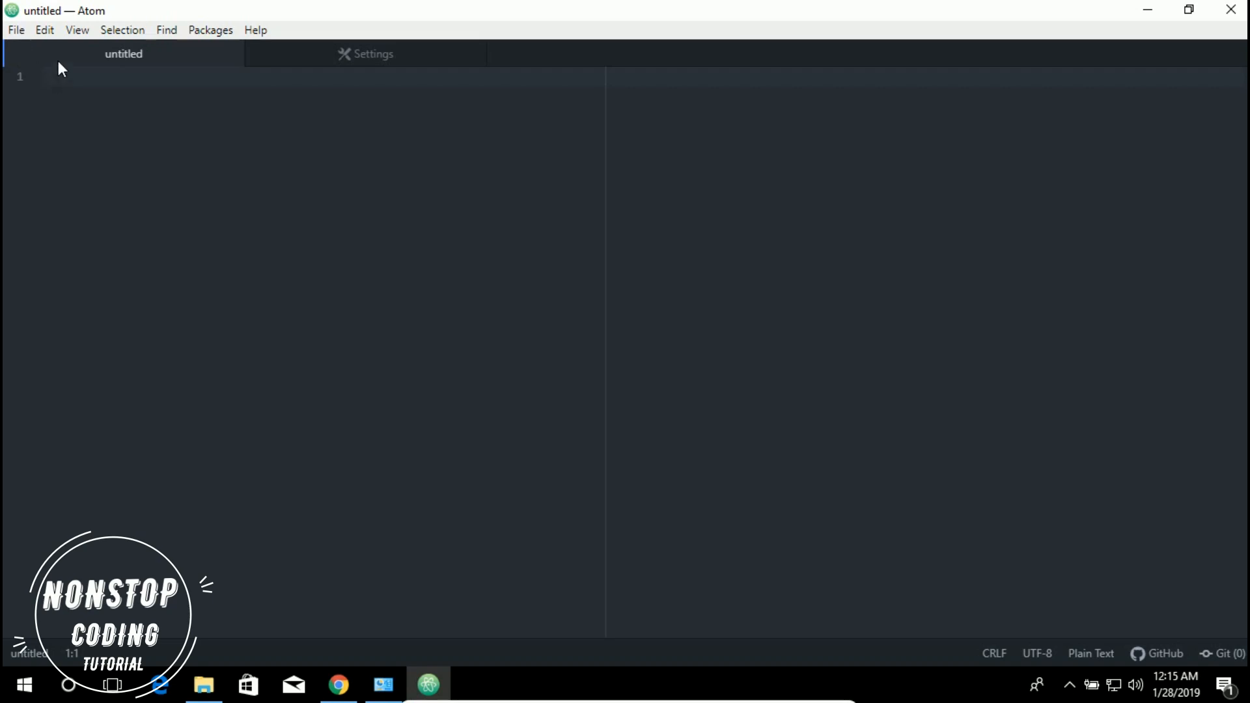
{"action": "key", "text": "alt+f"}
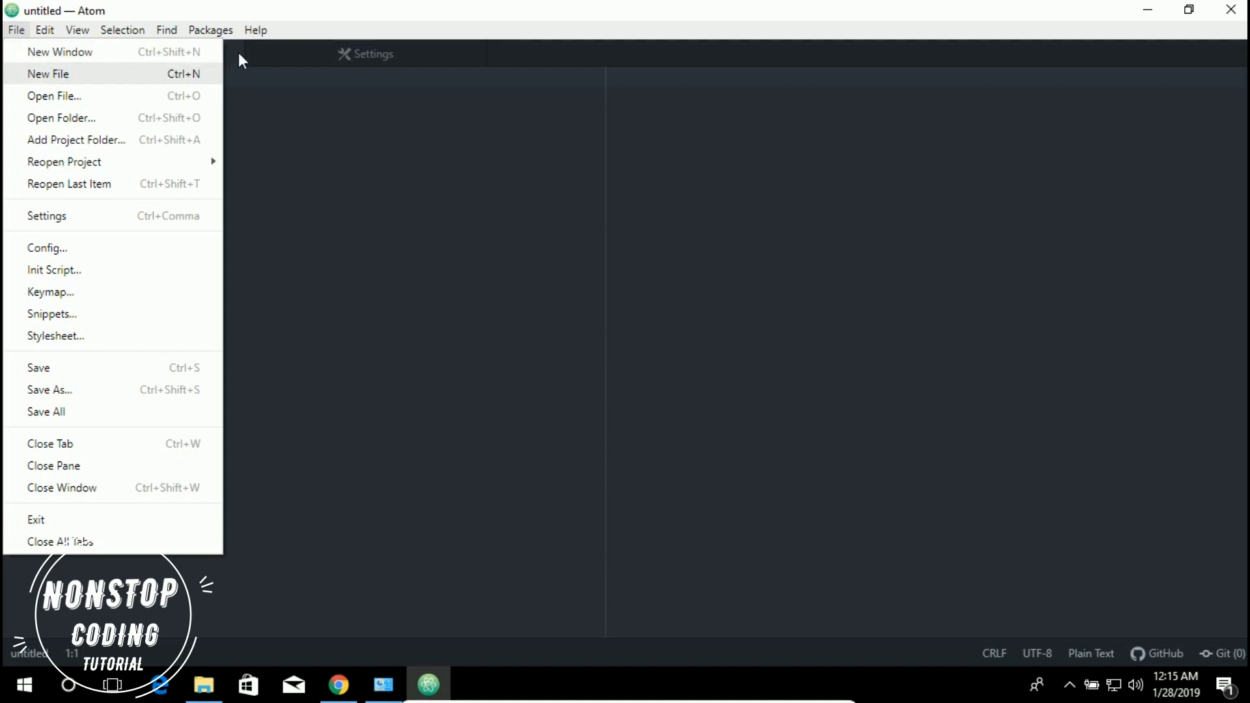
{"action": "key", "text": "Return"}
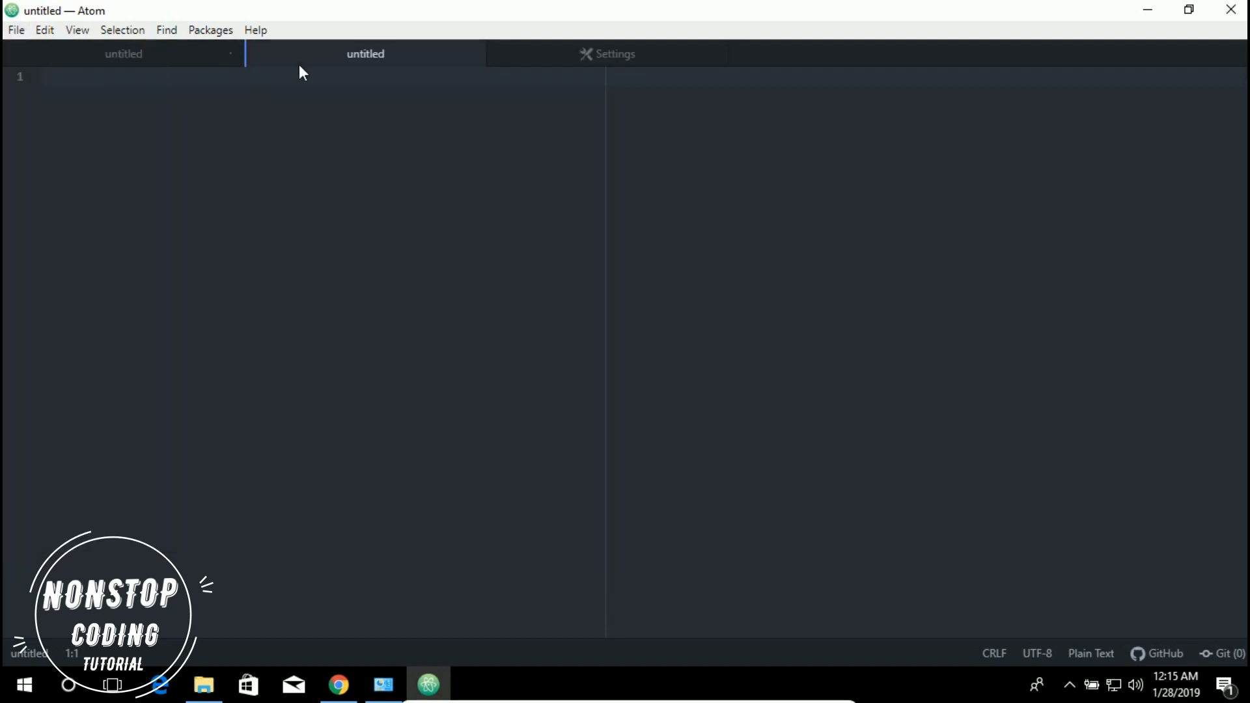
{"action": "left_click", "coordinate": [16, 29]}
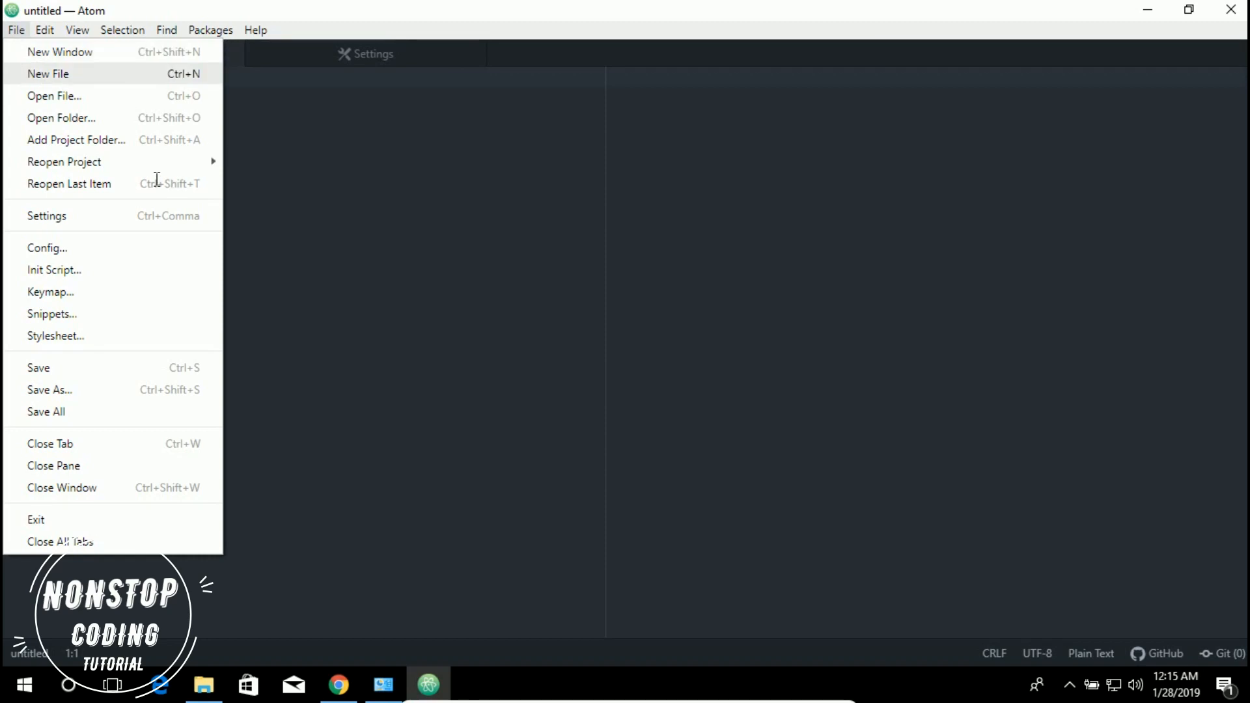
- Enter # in the untitled file and save it to the Desktop as example.c
{"action": "type", "text": "#"}
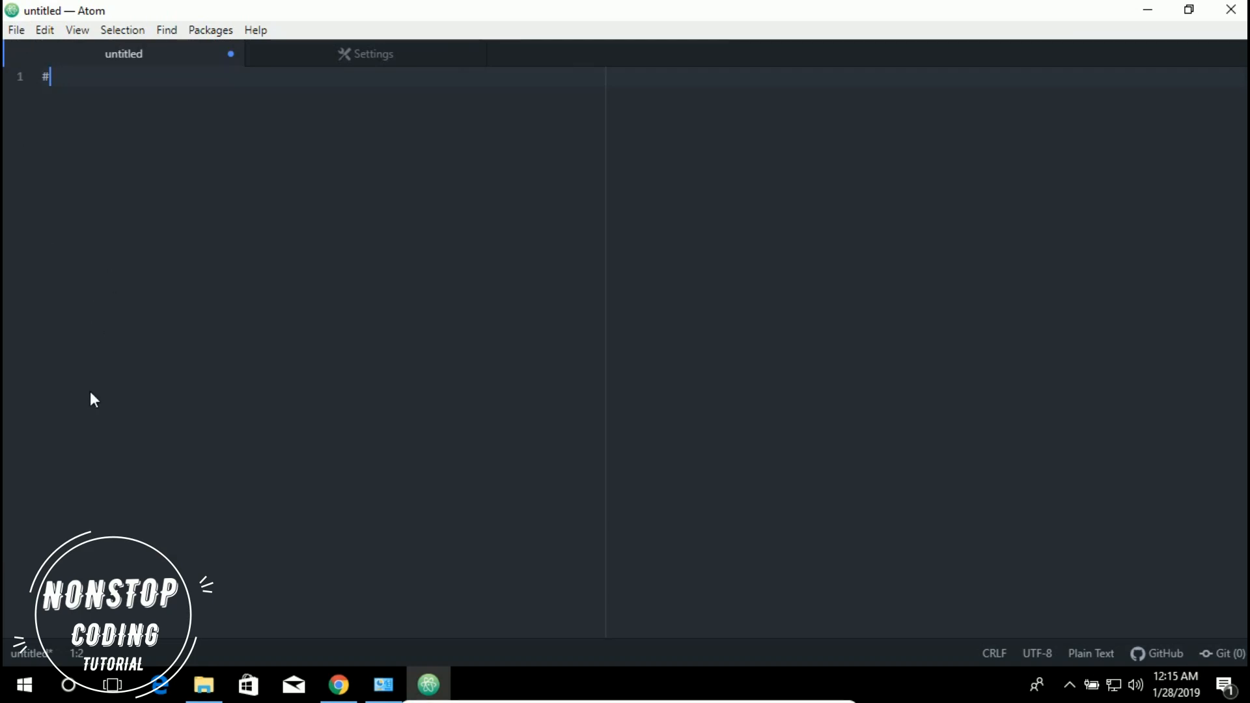
{"action": "key", "text": "alt+f"}
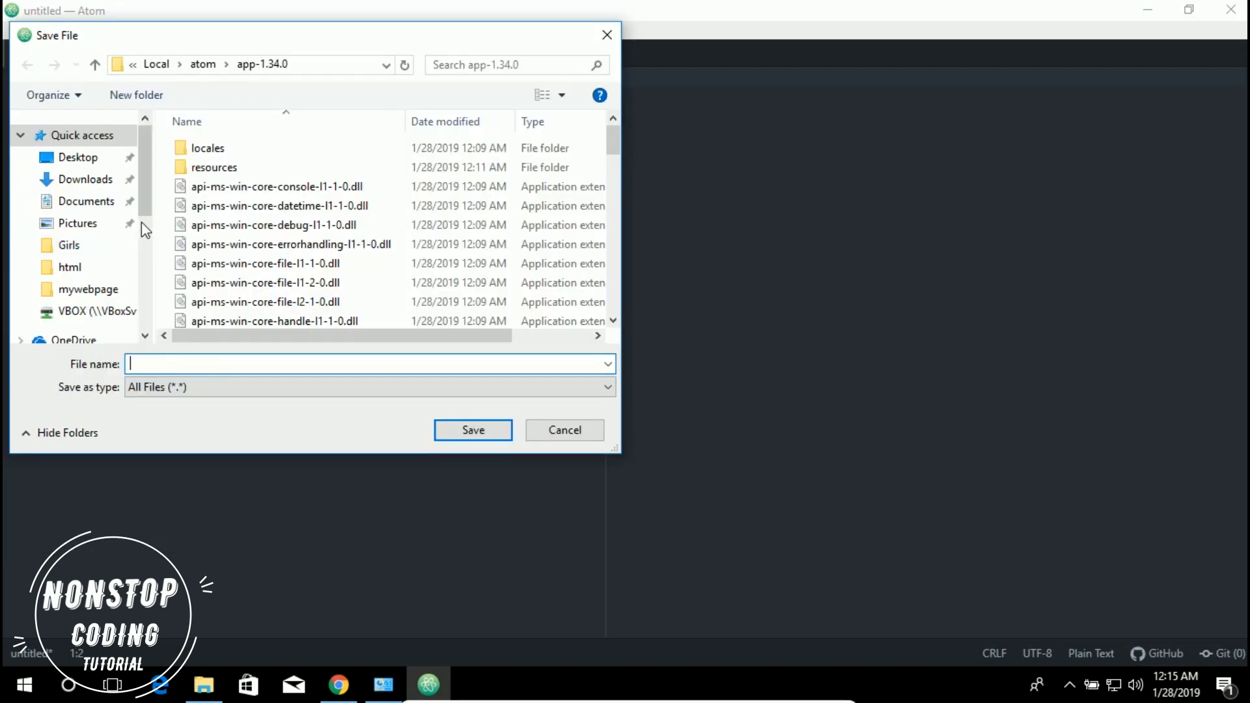
{"action": "left_click", "coordinate": [85, 160]}
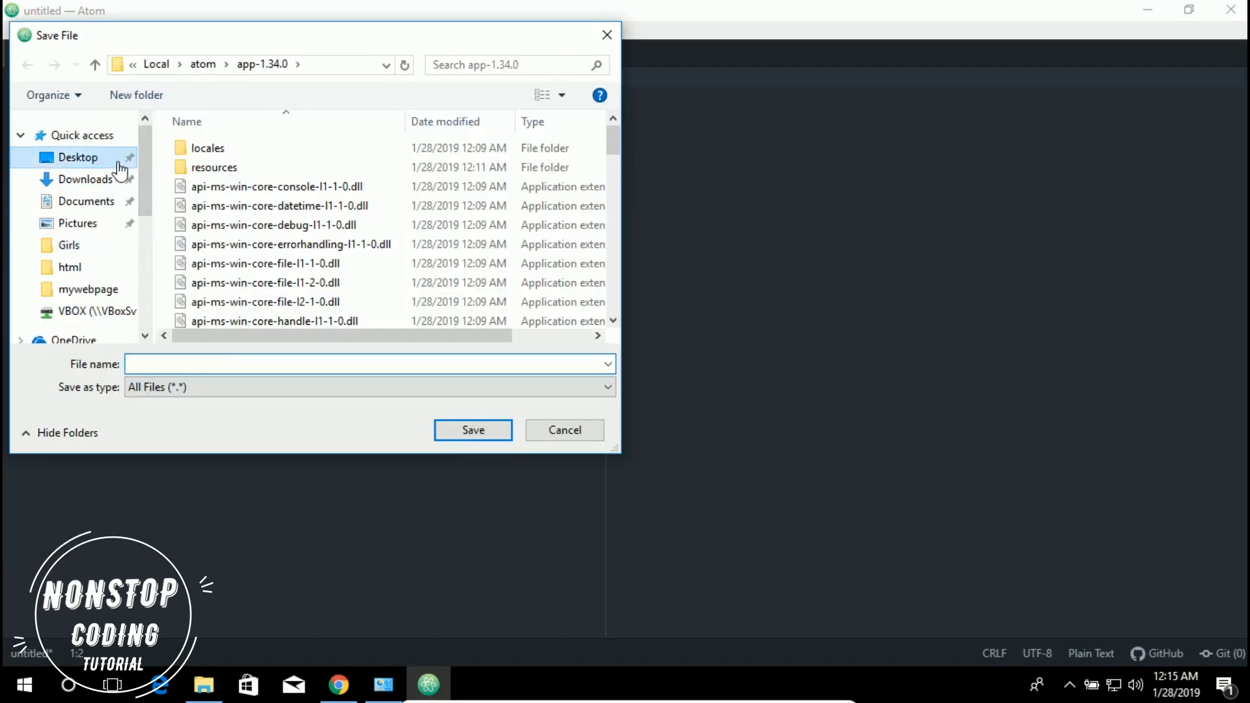
{"action": "left_click", "coordinate": [278, 364]}
{"action": "type", "text": "ex"}
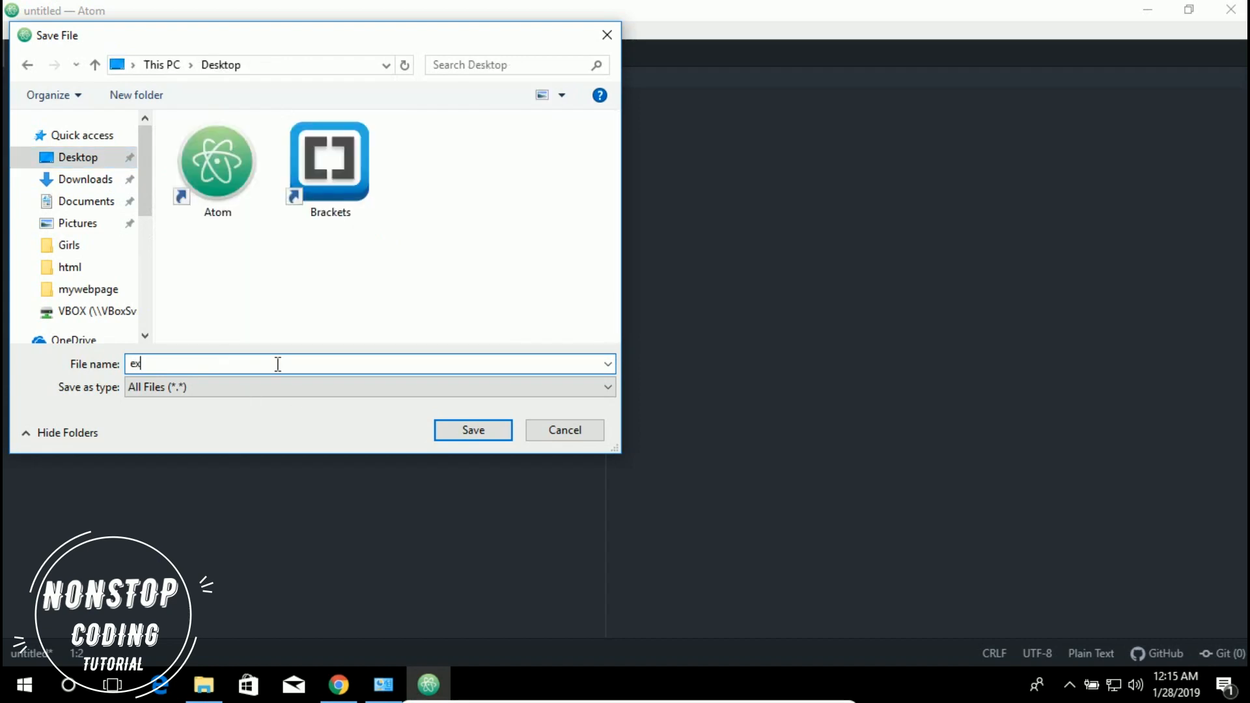
{"action": "type", "text": "amle."}
{"action": "left_click", "coordinate": [157, 364]}
{"action": "type", "text": "ple.c"}
{"action": "left_click", "coordinate": [186, 363]}
{"action": "type", "text": "c"}
{"action": "left_click", "coordinate": [466, 427]}
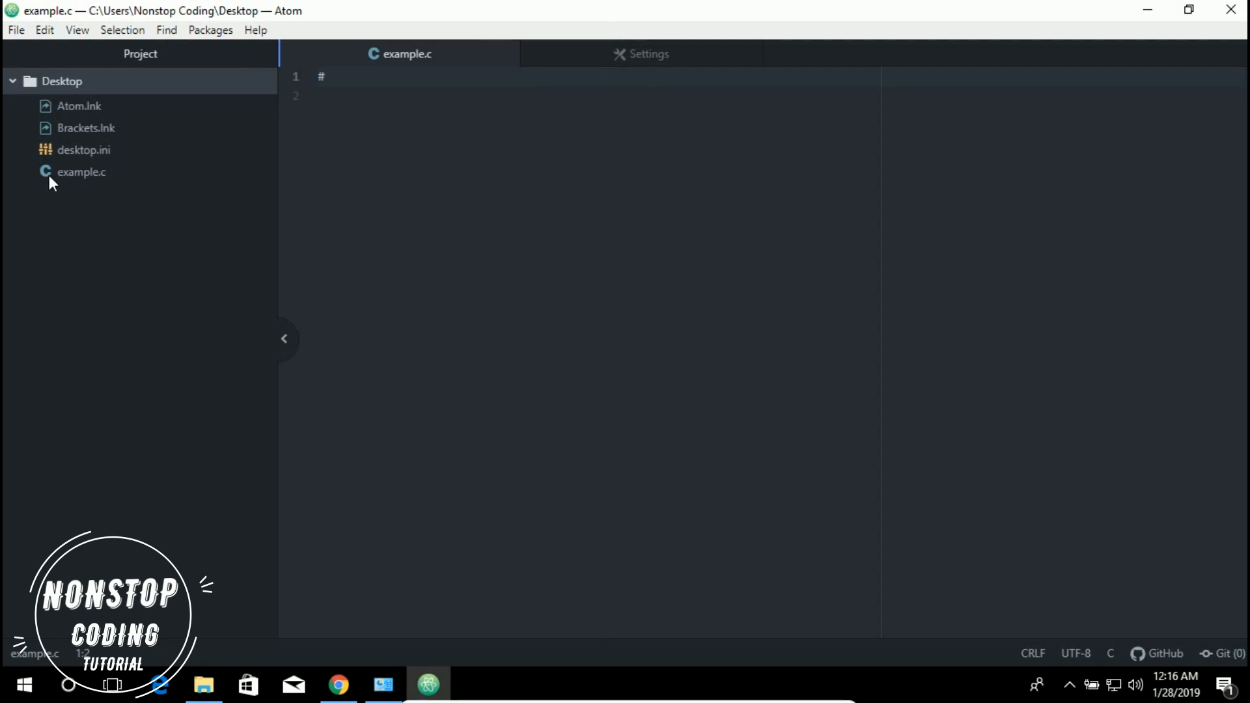
- In example.c, complete the first line as #include <stdio.h> and add an int main() function with an empty body
{"action": "key", "text": "Down"}
{"action": "key", "text": "Left"}
{"action": "type", "text": "i"}
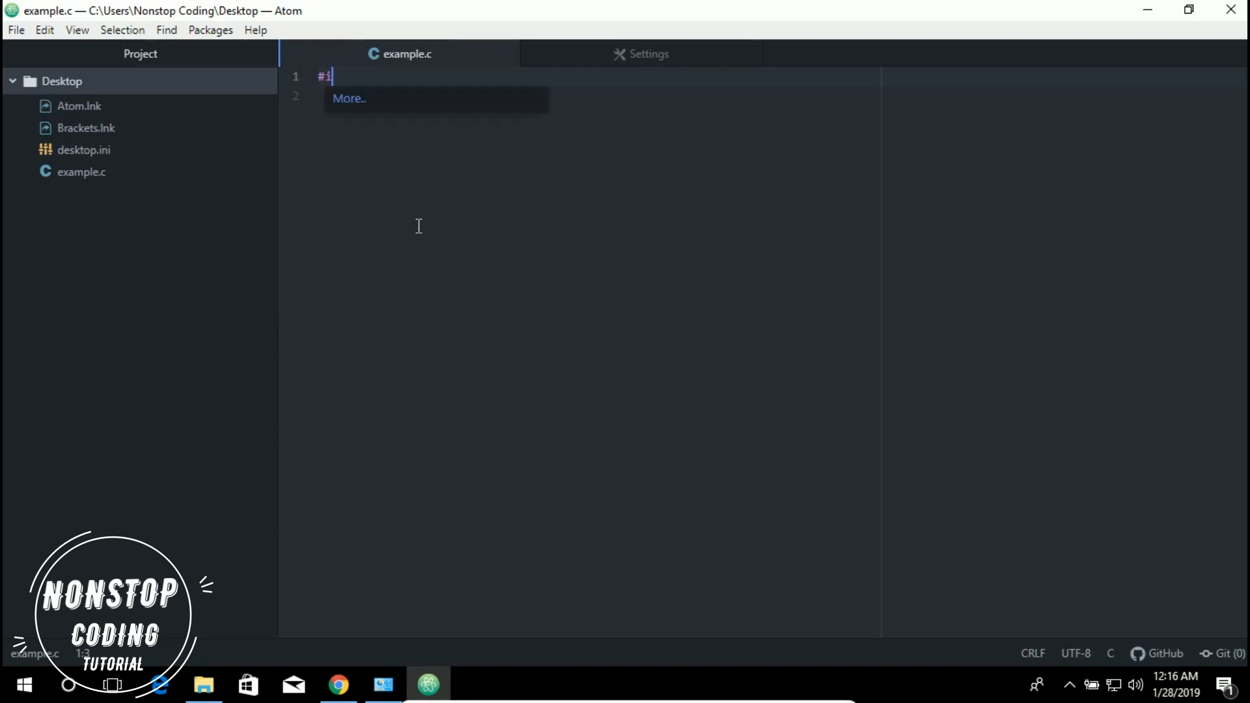
{"action": "type", "text": "nclude <stdi"}
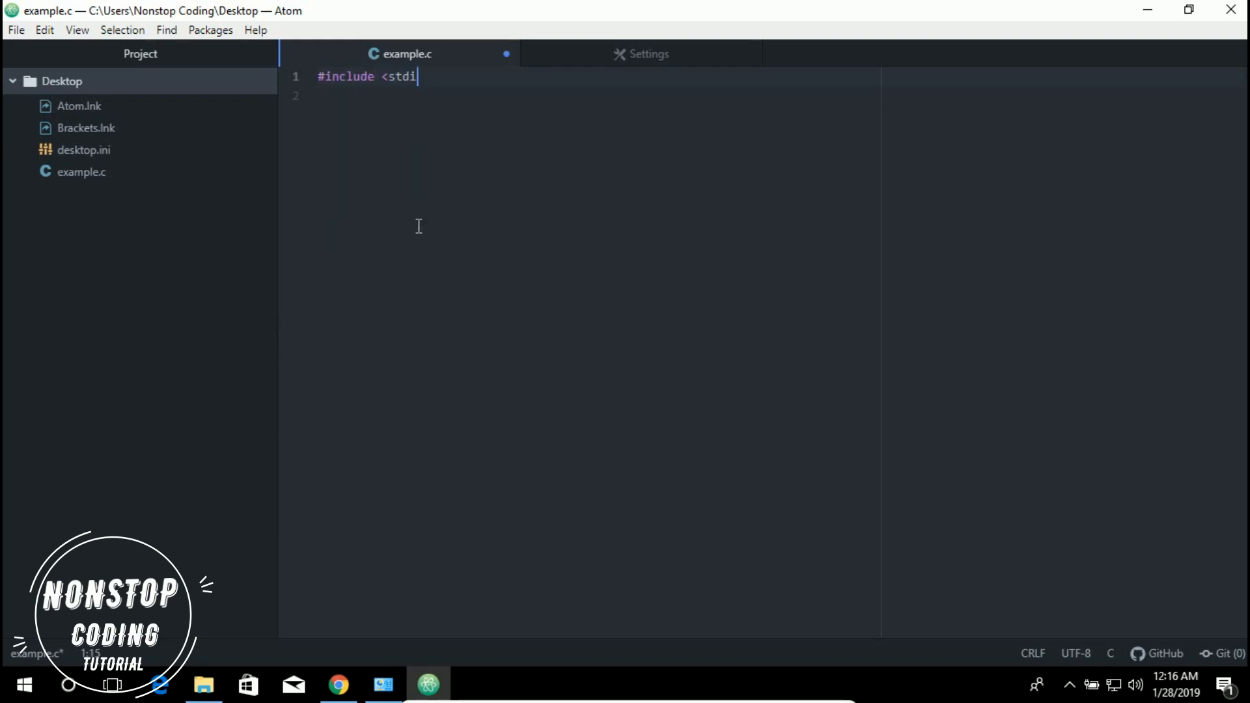
{"action": "type", "text": "o.h>"}
{"action": "key", "text": "Return"}
{"action": "key", "text": "Return"}
{"action": "type", "text": "int main"}
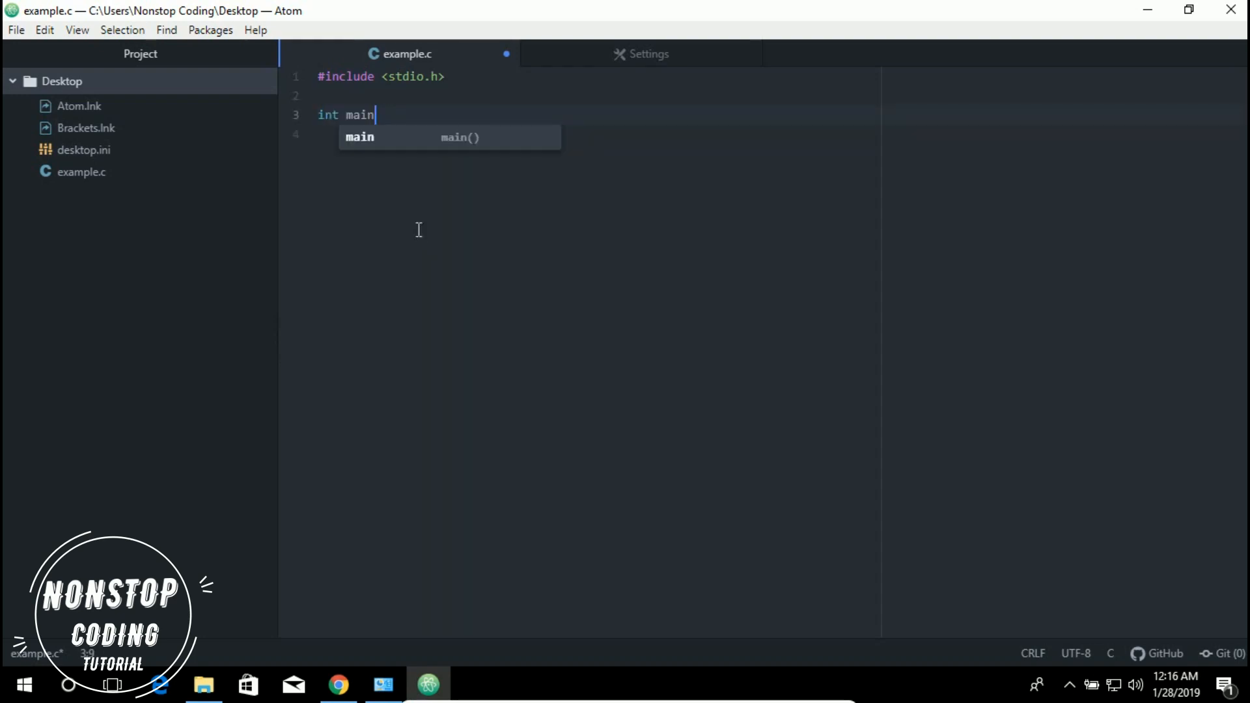
{"action": "type", "text": "(){"}
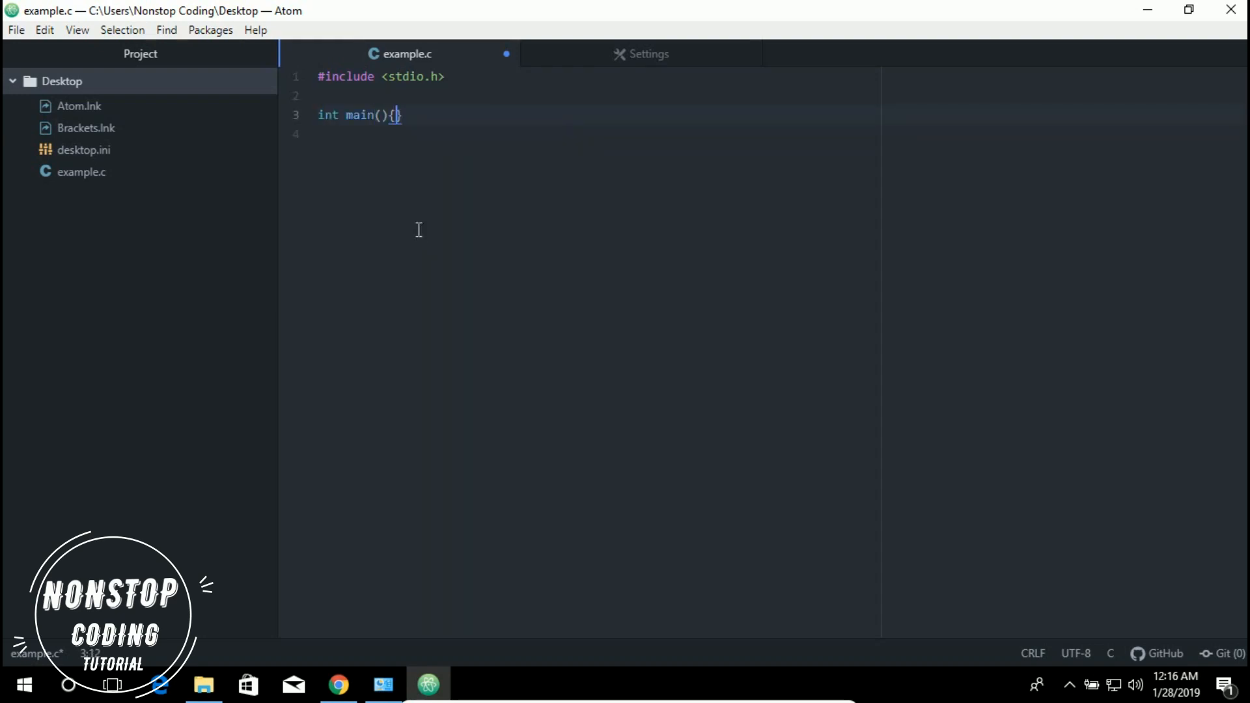
{"action": "key", "text": "Return"}
{"action": "key", "text": "Return"}
- Inside main, add the statement printf("Hello, World!");
{"action": "type", "text": "printf"}
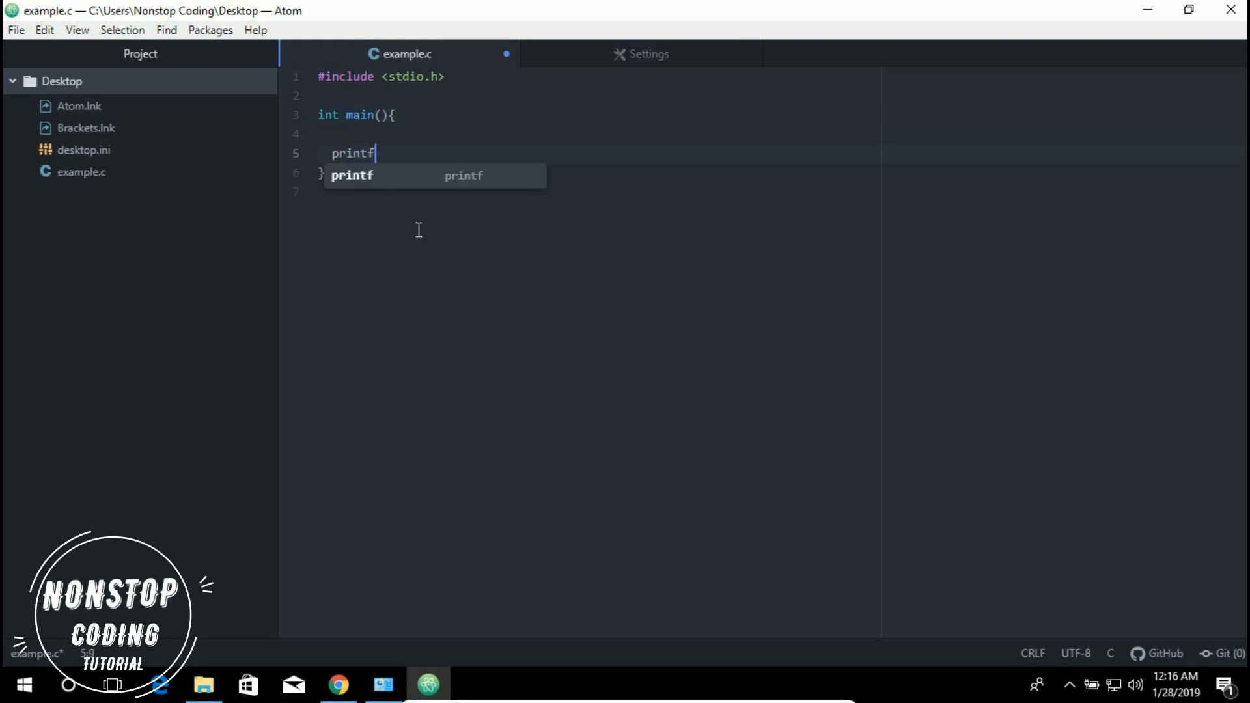
{"action": "type", "text": "(\"Hello, worl"}
{"action": "key", "text": "BackSpace"}
{"action": "key", "text": "BackSpace"}
{"action": "key", "text": "BackSpace"}
{"action": "key", "text": "BackSpace"}
{"action": "type", "text": "World!"}
{"action": "key", "text": "End"}
{"action": "type", "text": ";;"}
- Below the printf statement, leave one blank line and add return 0;
{"action": "key", "text": "Return"}
{"action": "key", "text": "Return"}
{"action": "key", "text": "BackSpace"}
{"action": "key", "text": "BackSpace"}
{"action": "key", "text": "BackSpace"}
{"action": "key", "text": "BackSpace"}
{"action": "key", "text": "BackSpace"}
{"action": "key", "text": "Return"}
{"action": "key", "text": "Return"}
{"action": "type", "text": "return 0;"}
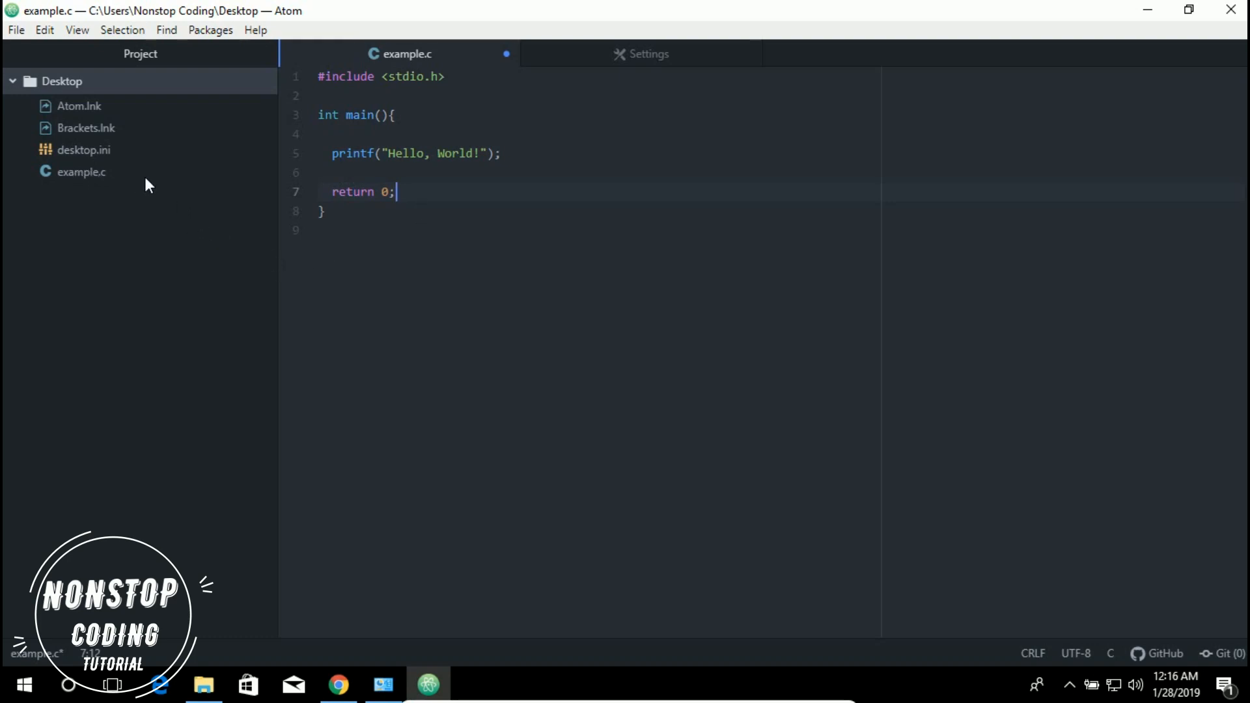
- Select example.c in the project tree and examine the actions available for the file
{"action": "left_click", "coordinate": [97, 172]}
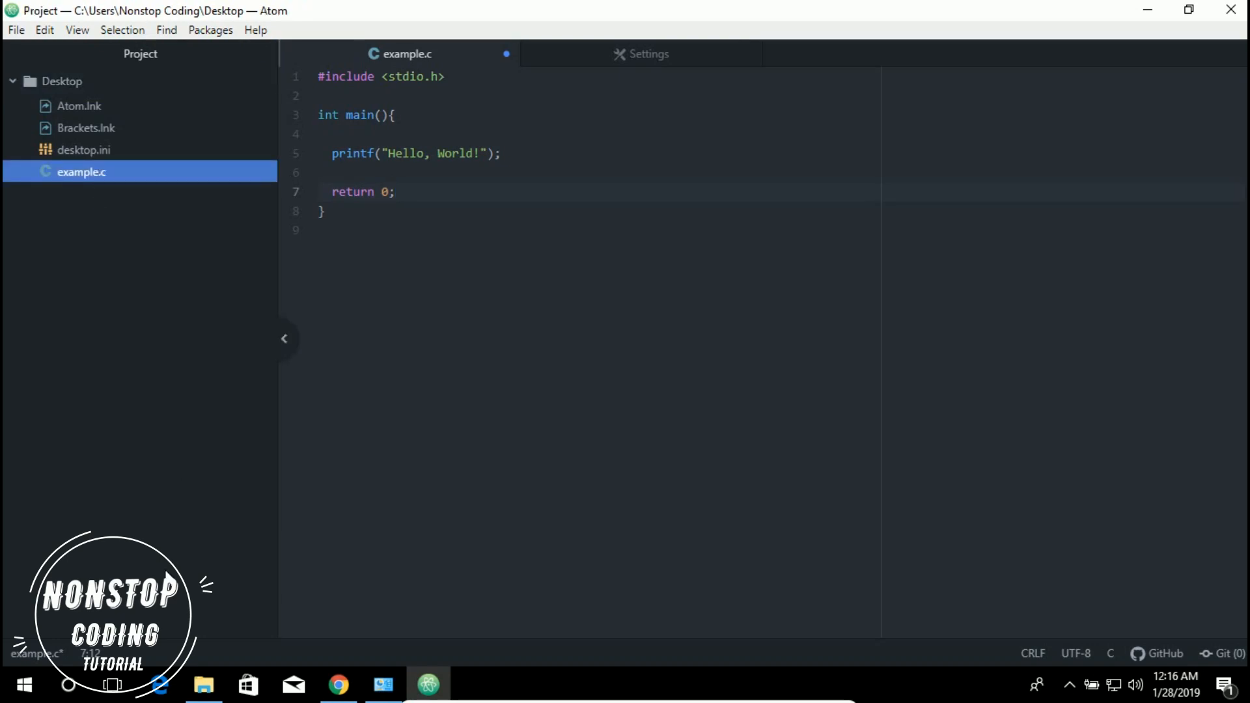
{"action": "right_click", "coordinate": [97, 172]}
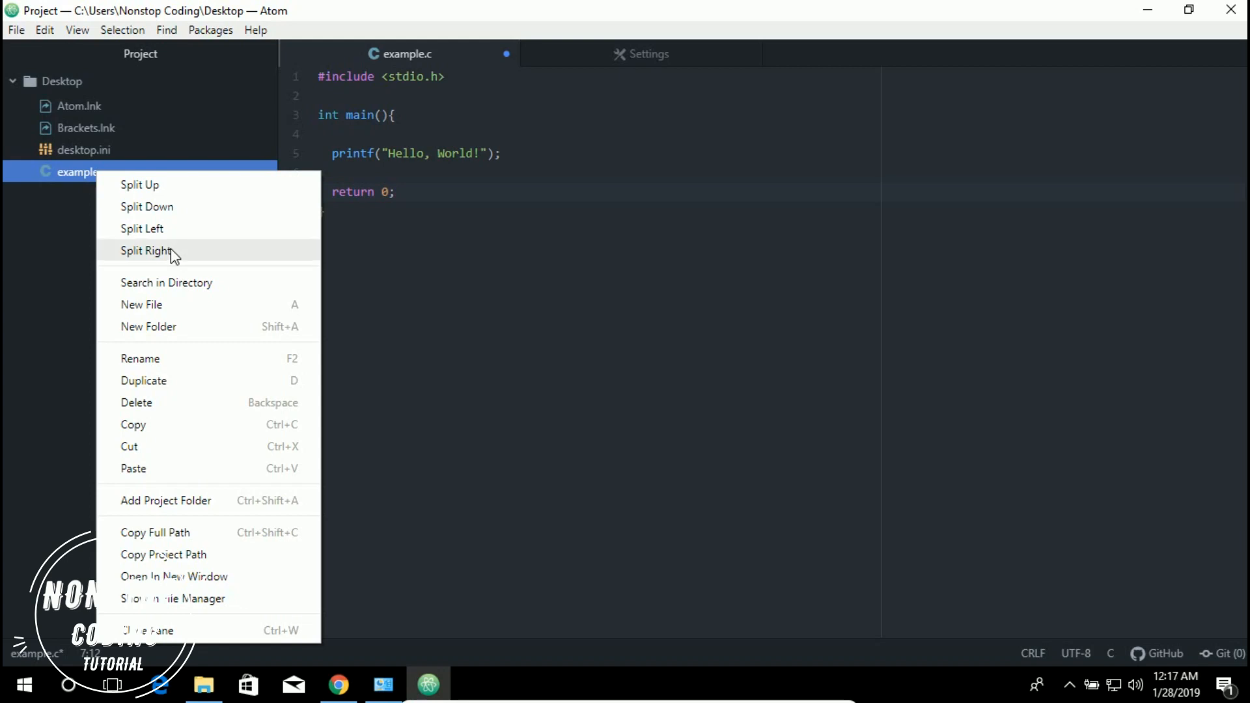
{"action": "right_click", "coordinate": [68, 172]}
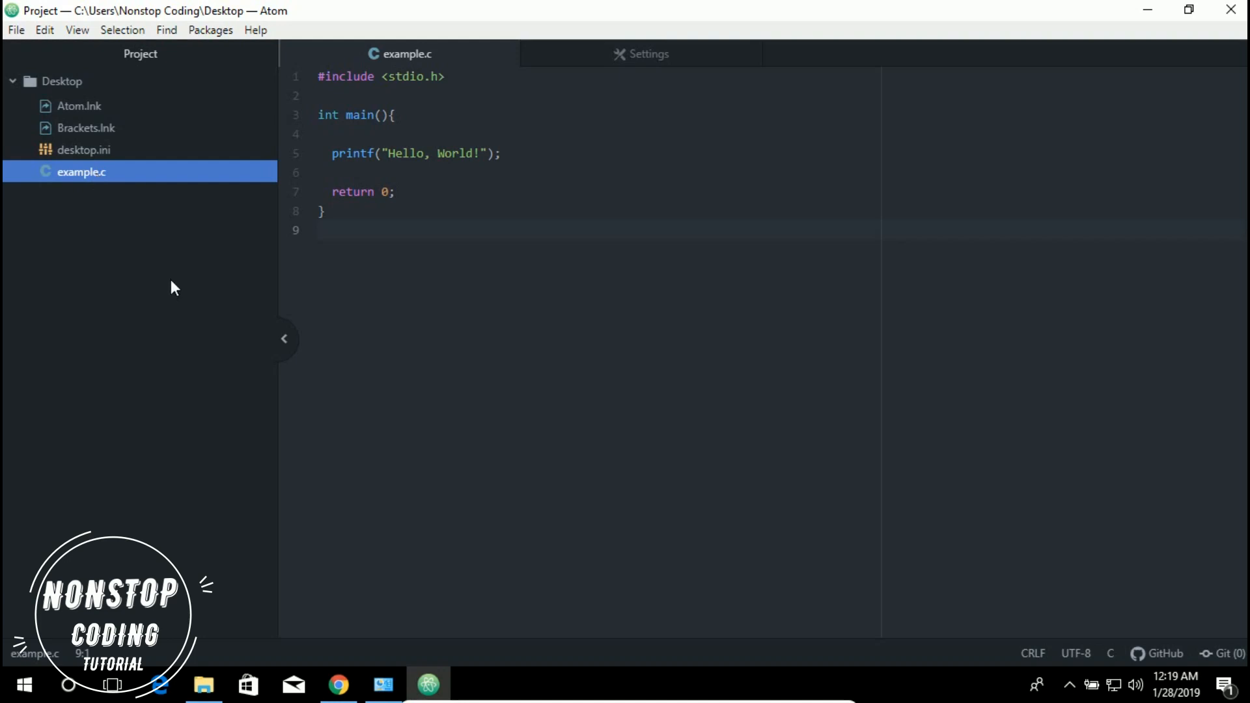
{"action": "right_click", "coordinate": [96, 173]}
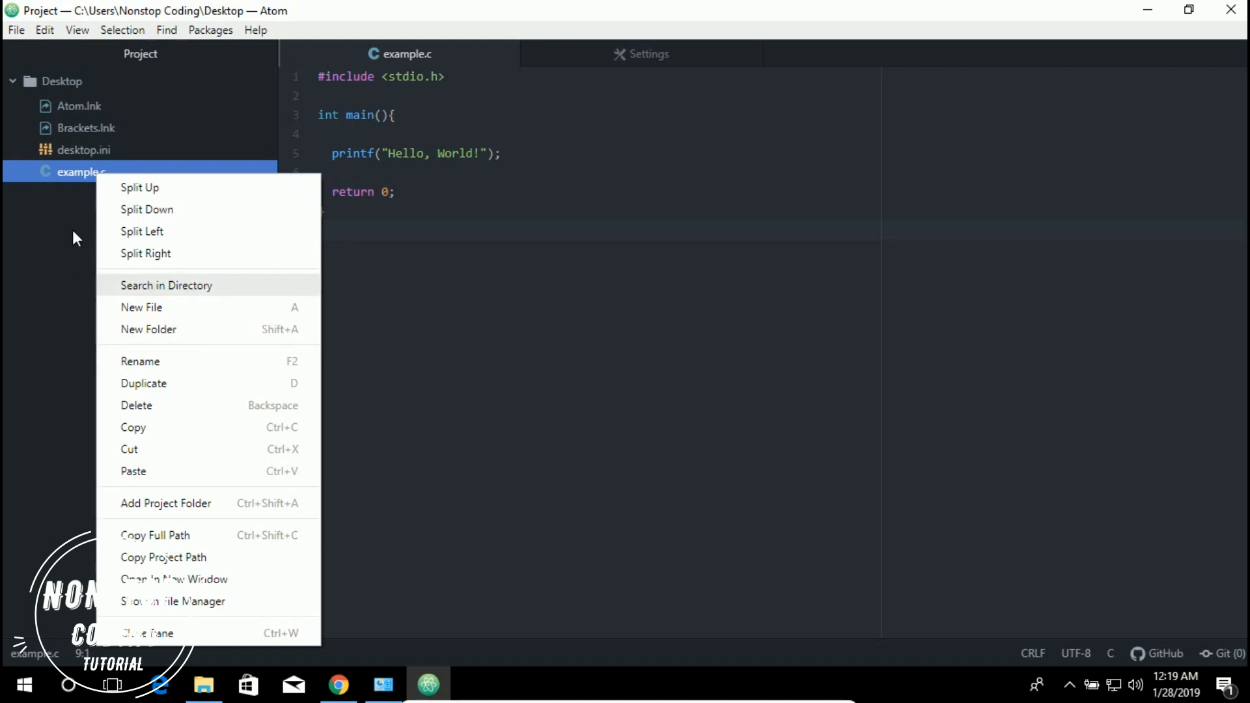
- Minimize Atom, switch to Chrome and search Google for tdm gcc in a new tab
{"action": "left_click", "coordinate": [1145, 18]}
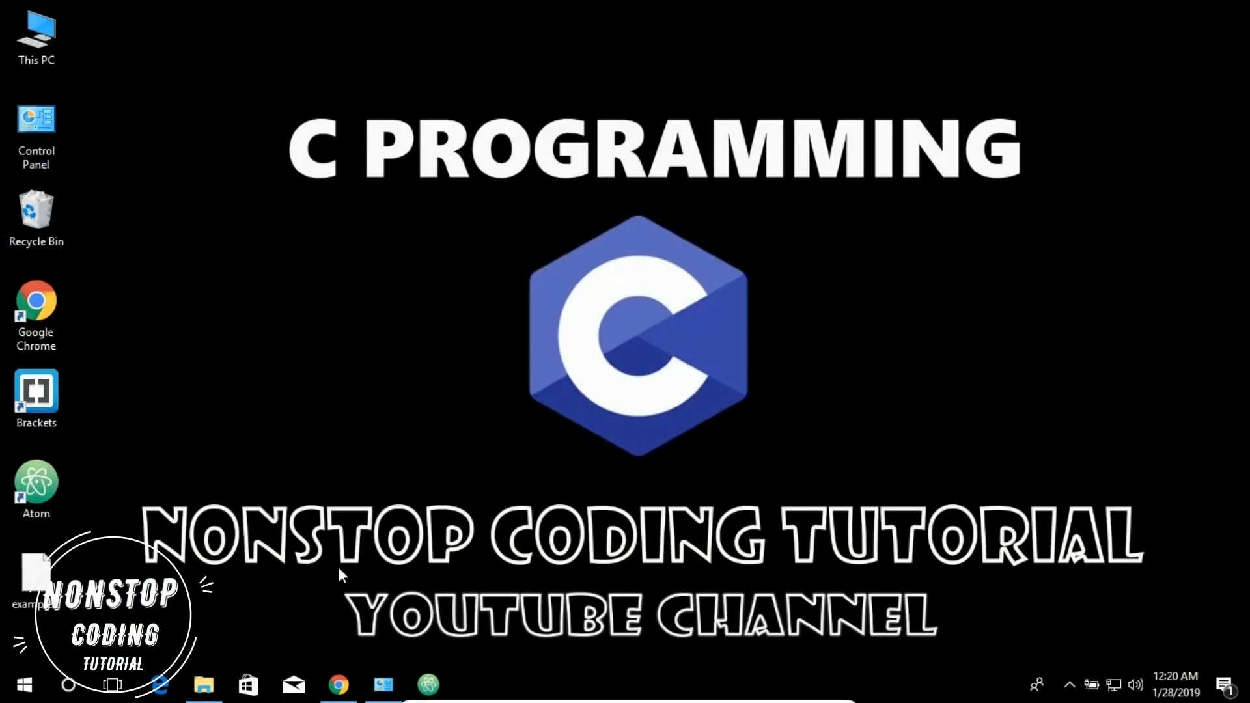
{"action": "mouse_move", "coordinate": [340, 687]}
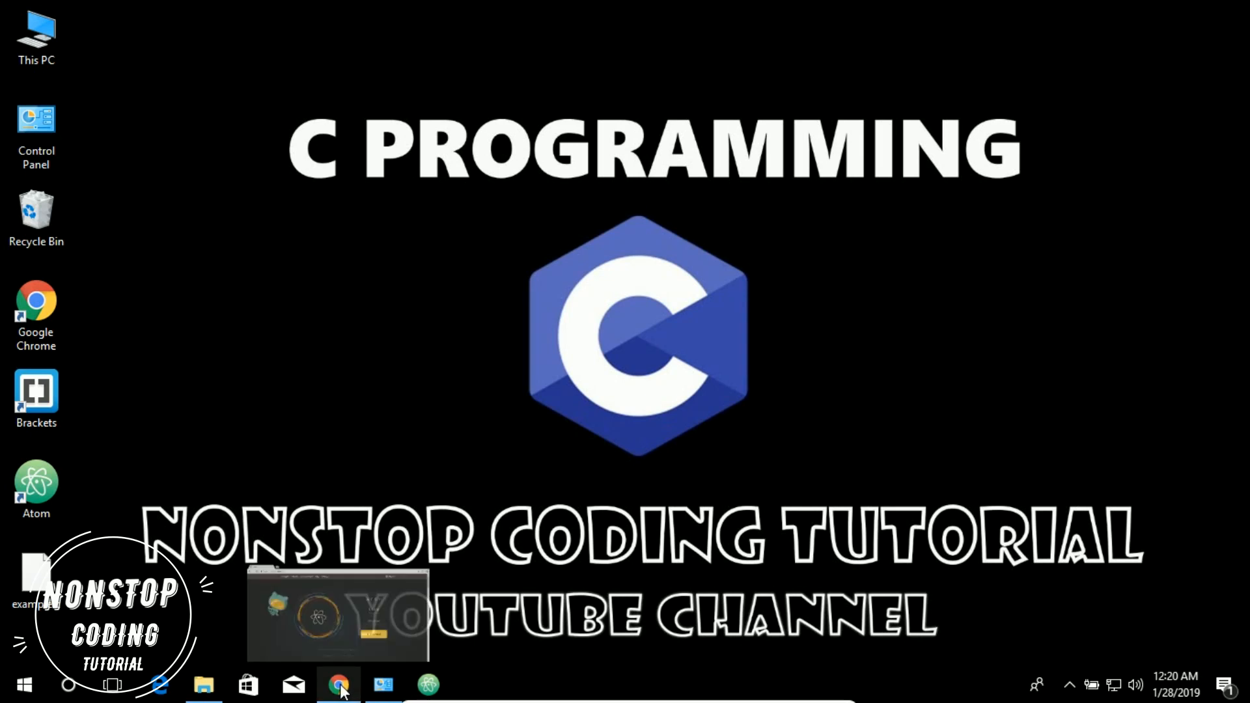
{"action": "left_click", "coordinate": [279, 538]}
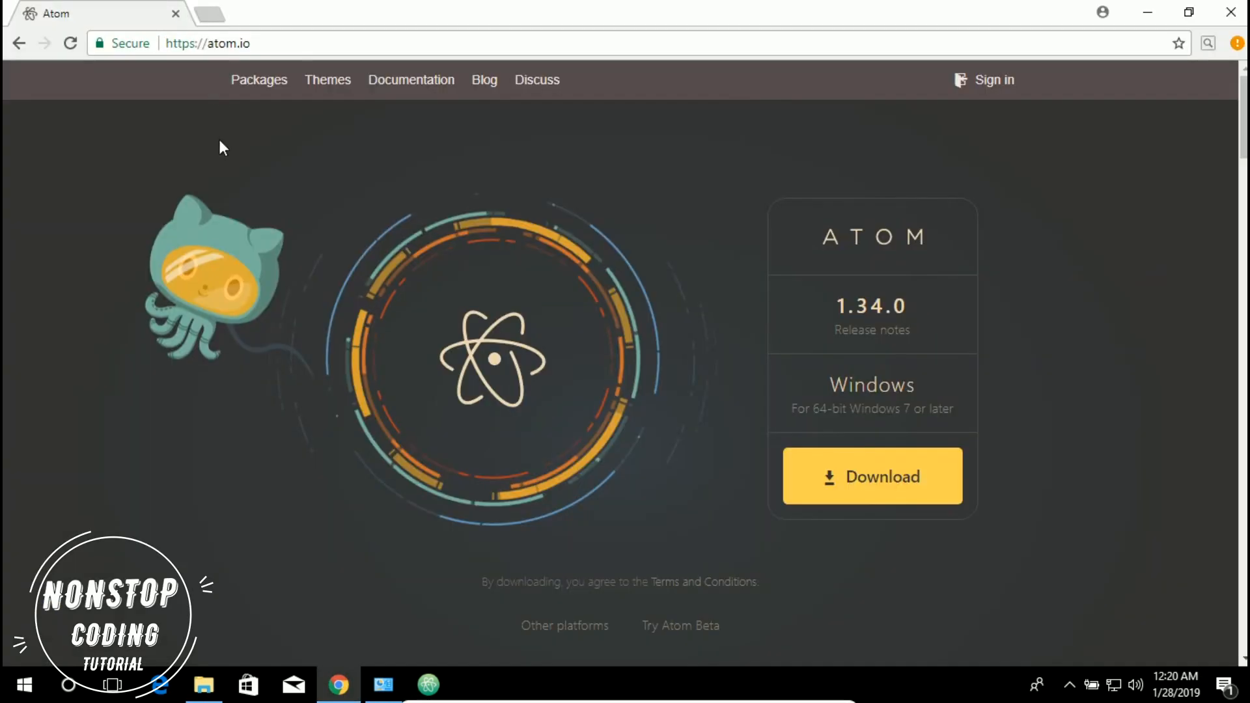
{"action": "left_click", "coordinate": [216, 14]}
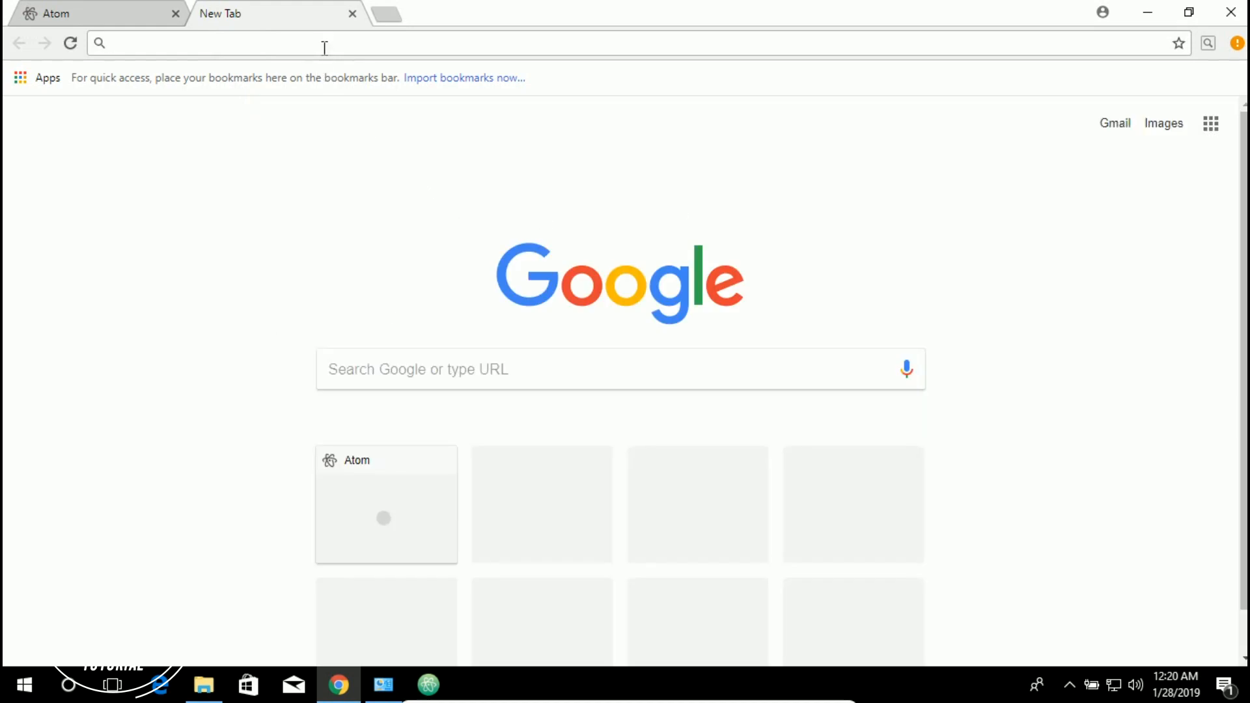
{"action": "left_click", "coordinate": [512, 370]}
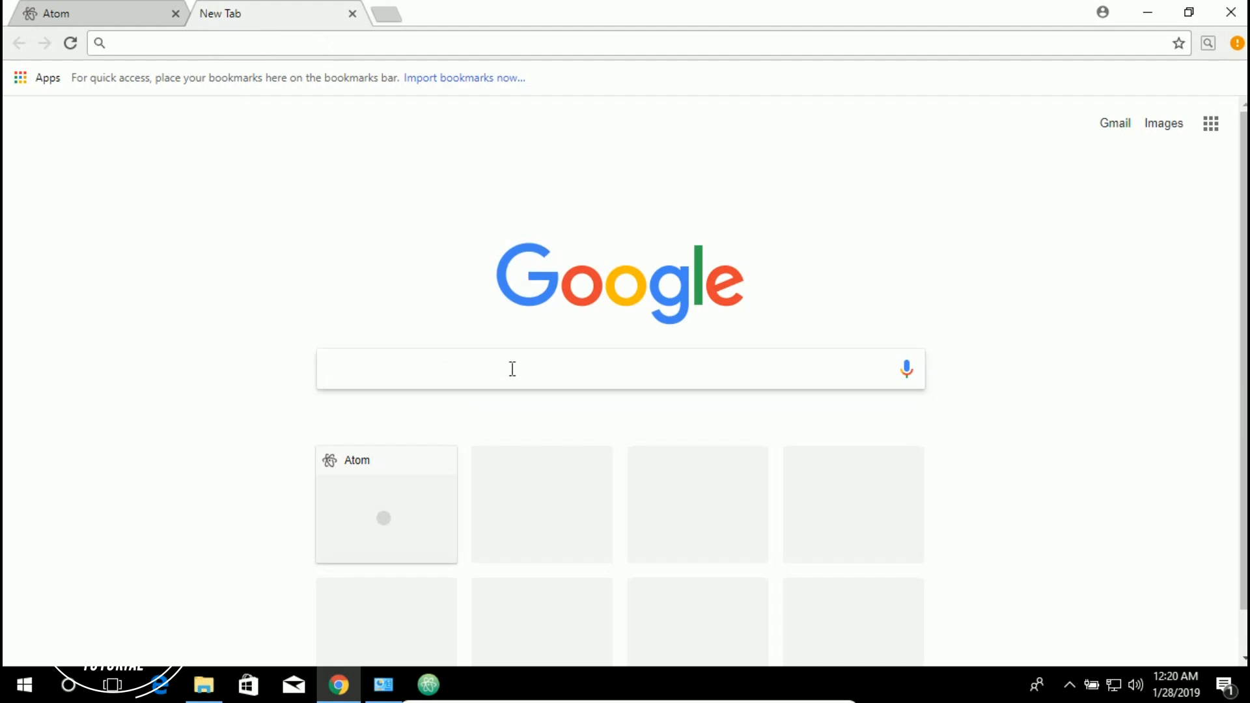
{"action": "type", "text": "tdm"}
{"action": "type", "text": " gcc"}
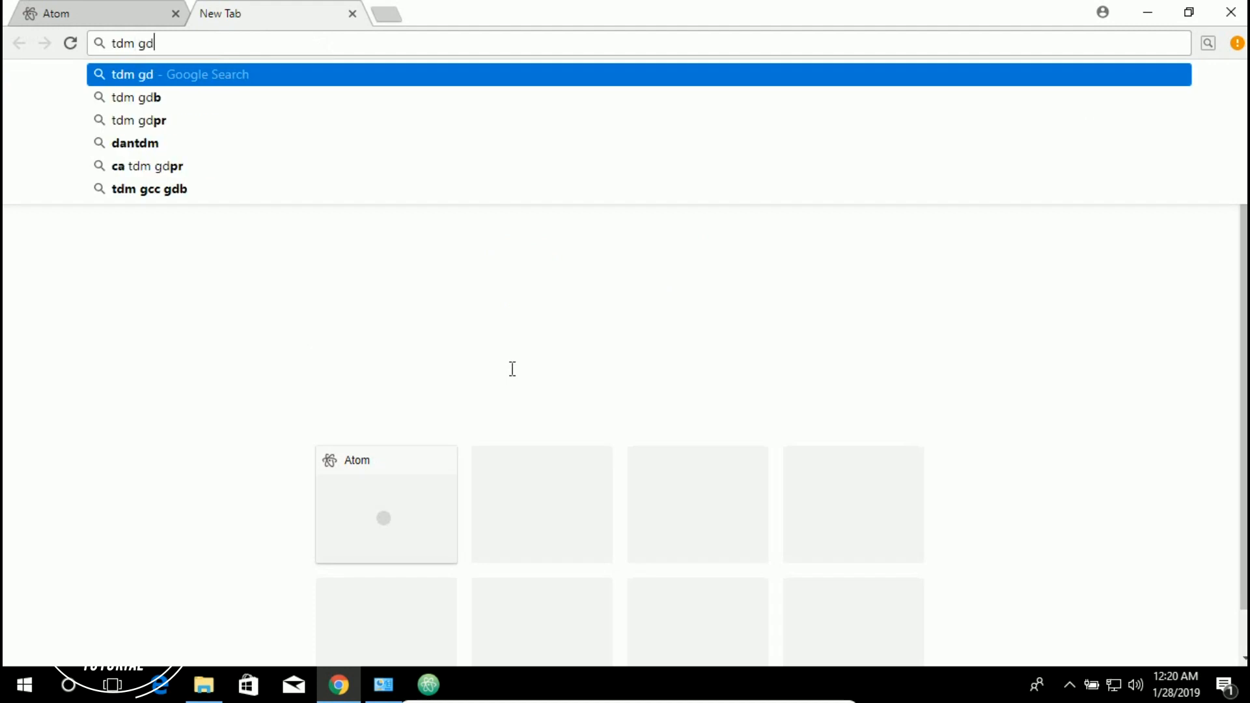
{"action": "key", "text": "Return"}
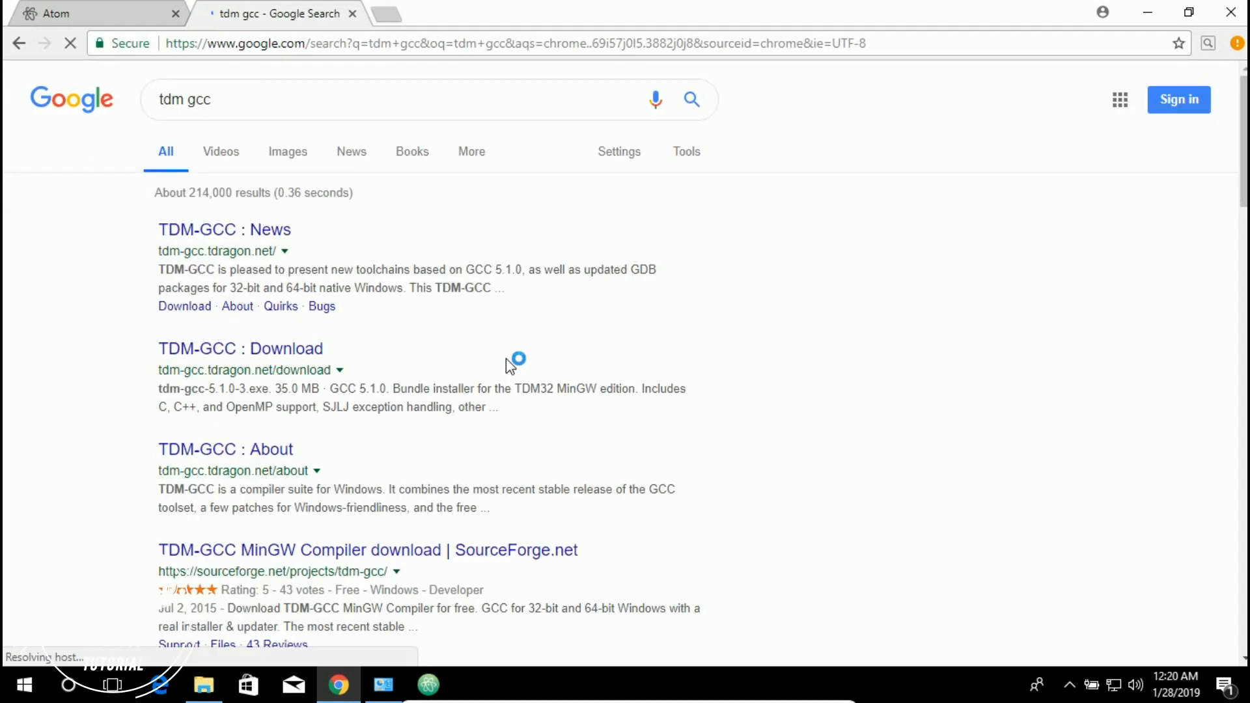
- Download the 64-bit installer tdm64-gcc-5.1.0-2.exe from the TDM-GCC website's download page and close that browser tab
{"action": "left_click", "coordinate": [209, 233]}
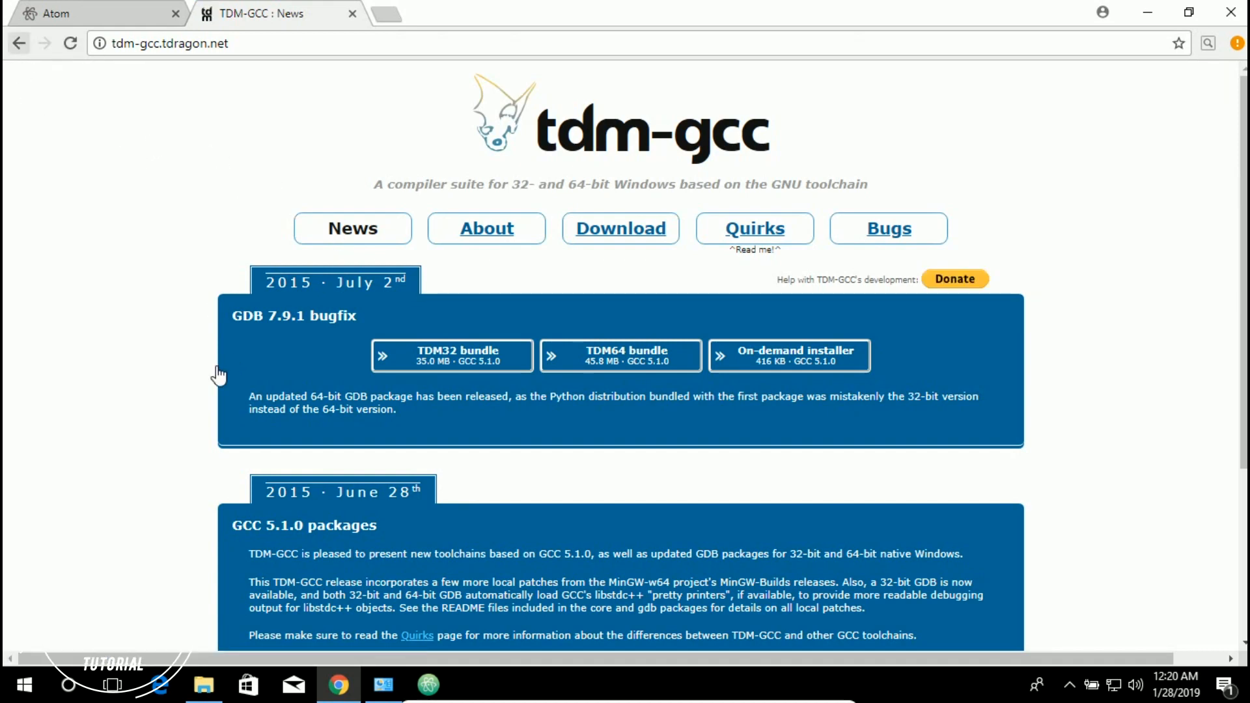
{"action": "key", "text": "alt+Left"}
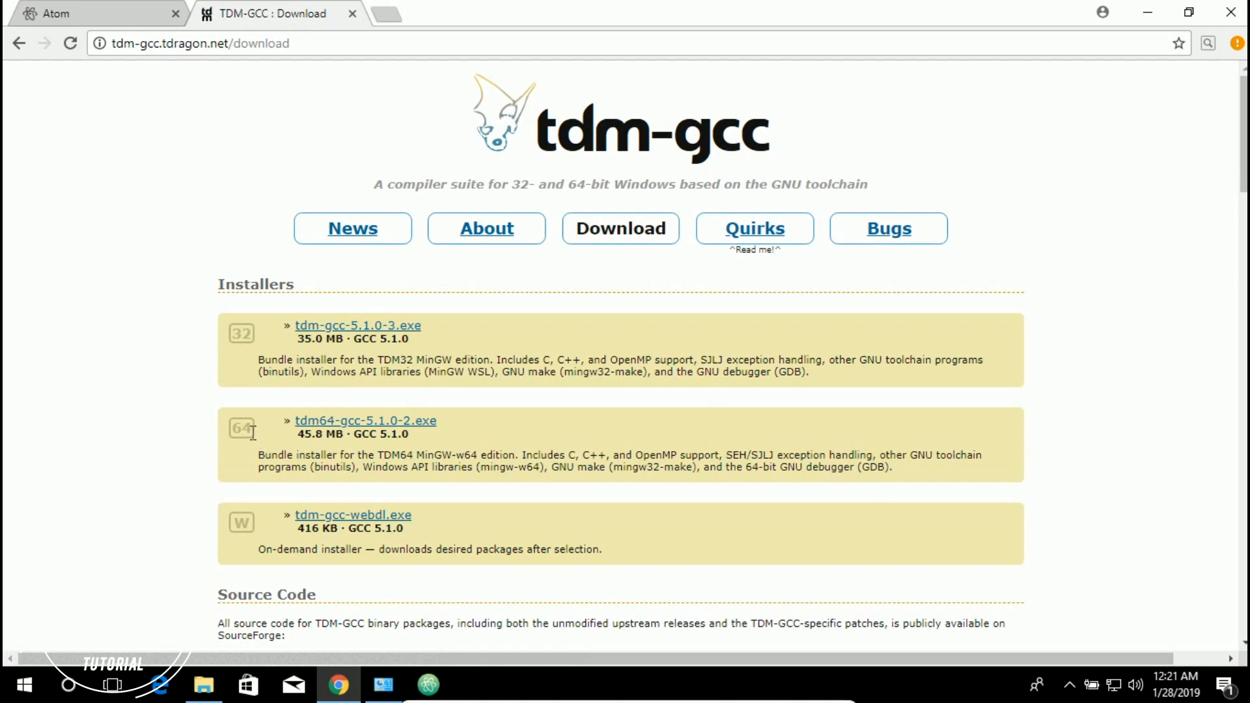
{"action": "double_click", "coordinate": [231, 433]}
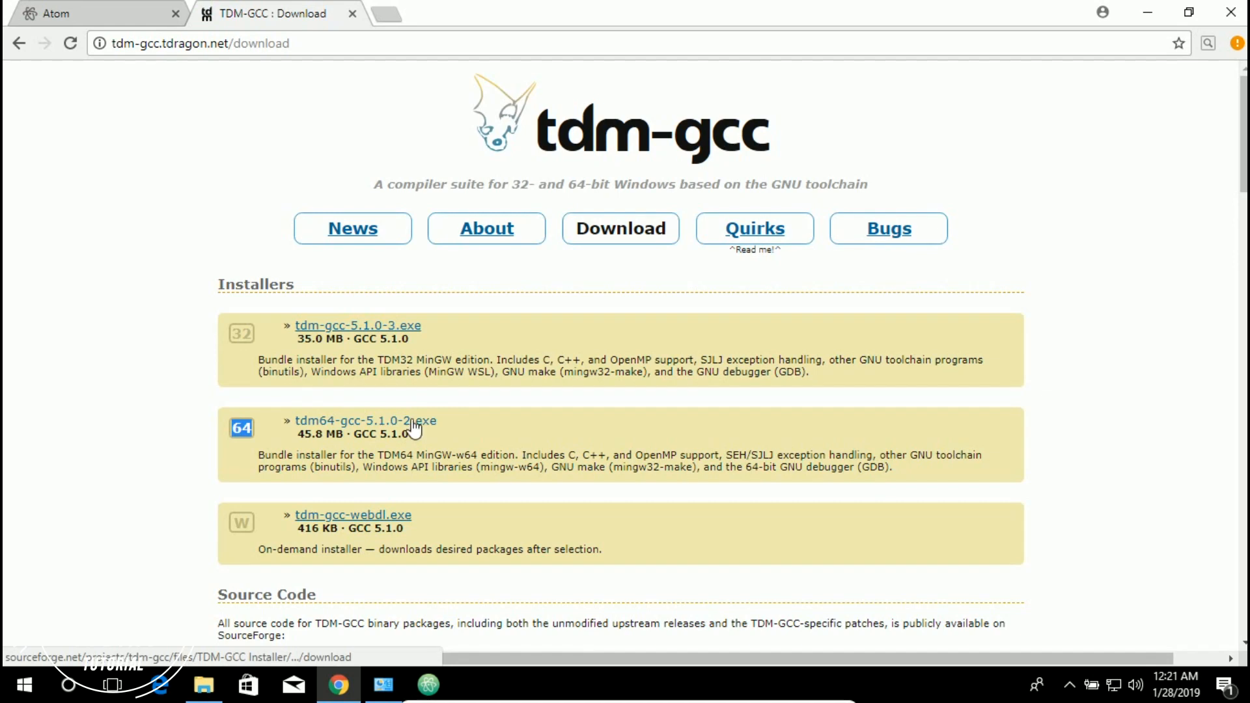
{"action": "left_click", "coordinate": [316, 423]}
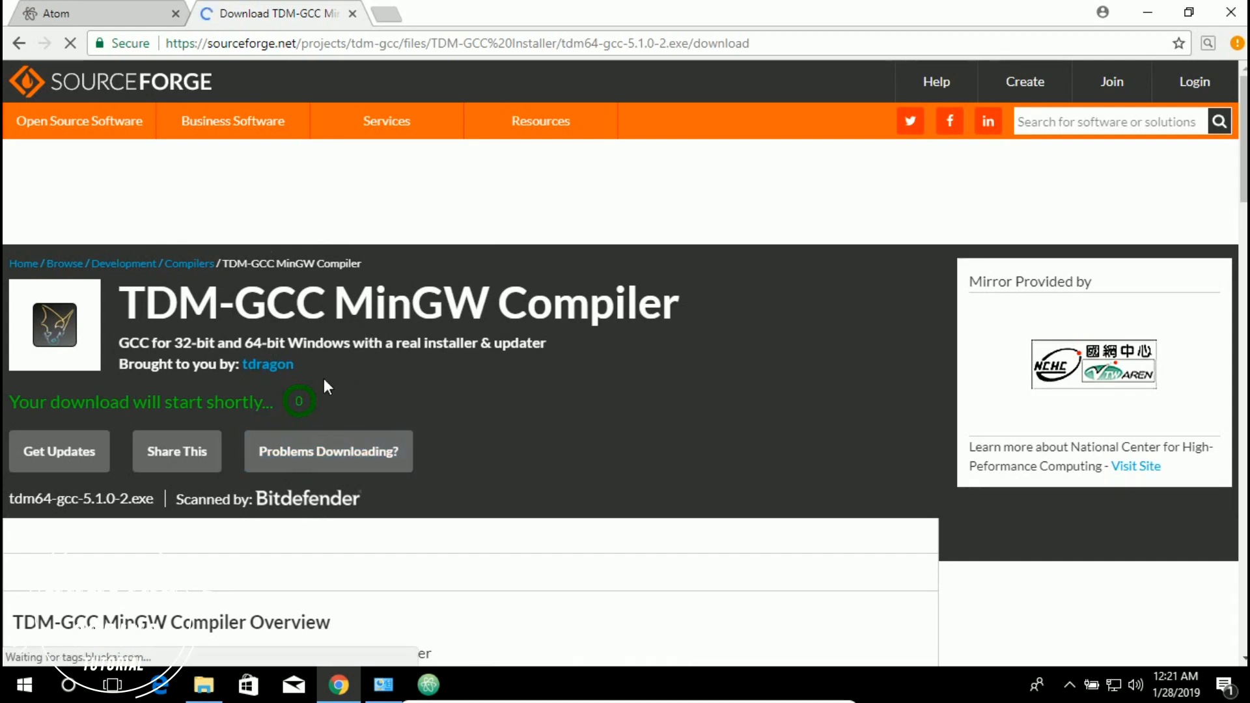
{"action": "left_click", "coordinate": [353, 14]}
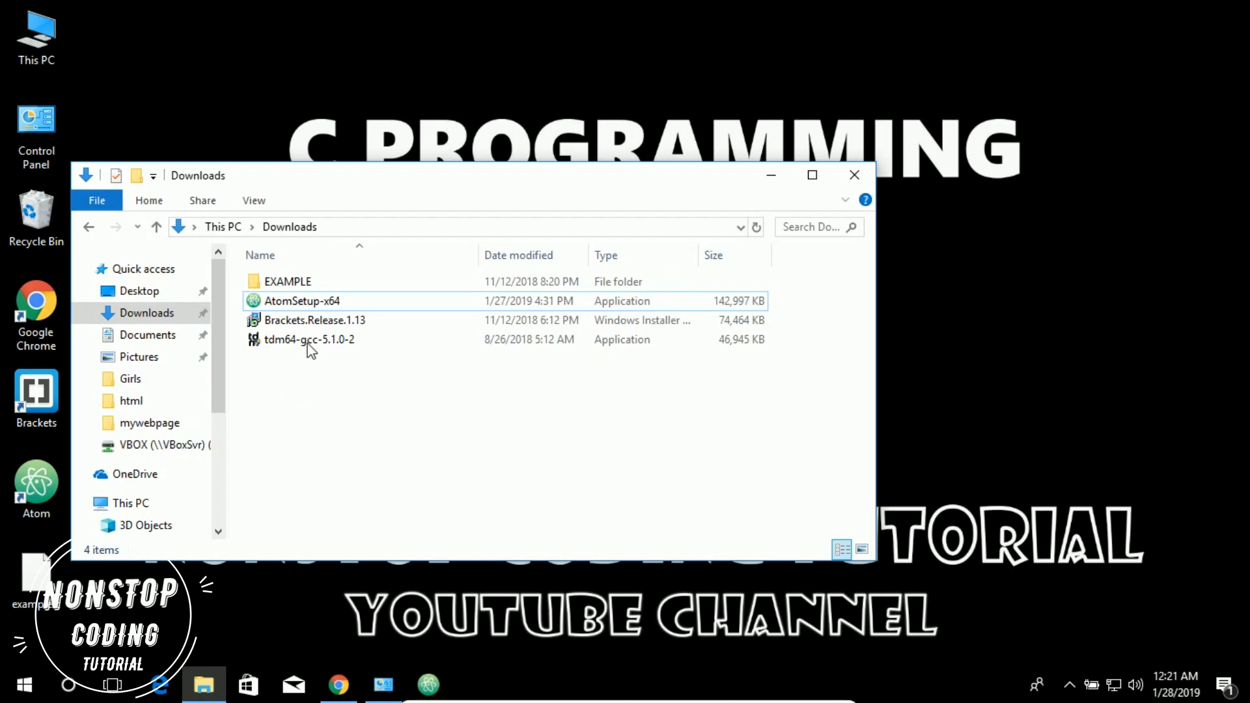
- Run tdm64-gcc-5.1.0-2 from the Downloads folder and start a TDM-GCC Recommended, C/C++ installation with Add to PATH enabled
{"action": "double_click", "coordinate": [291, 343]}
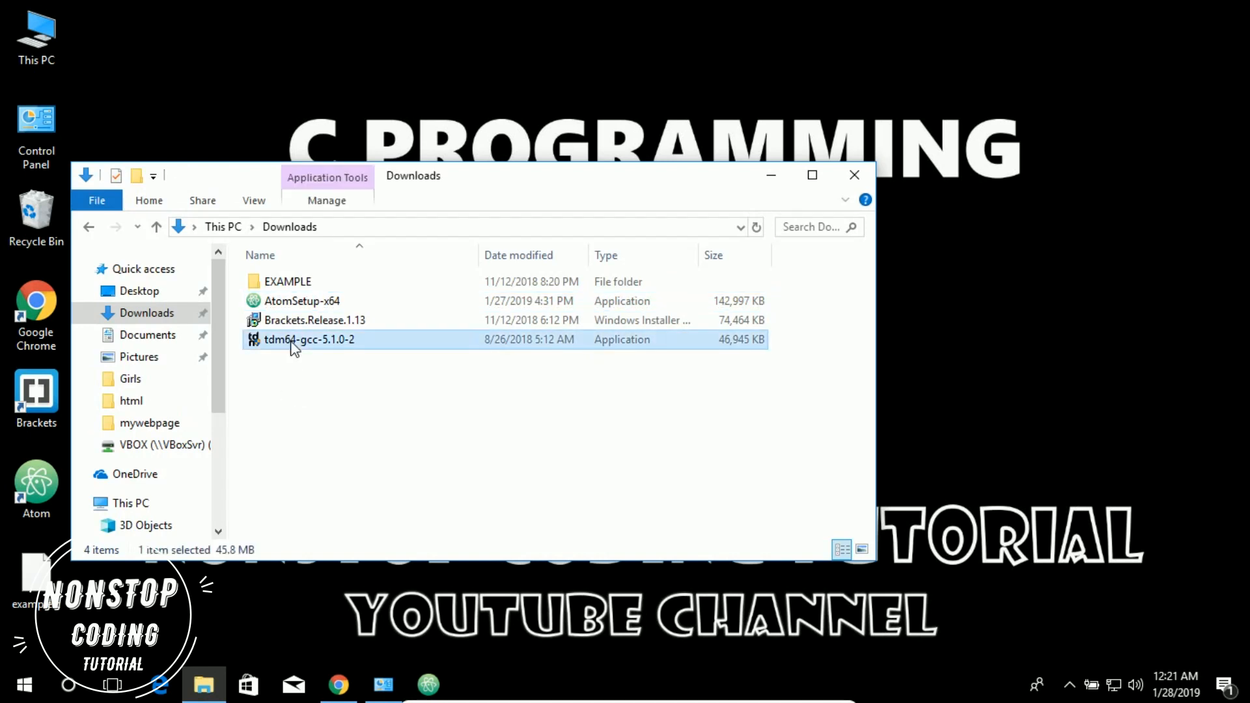
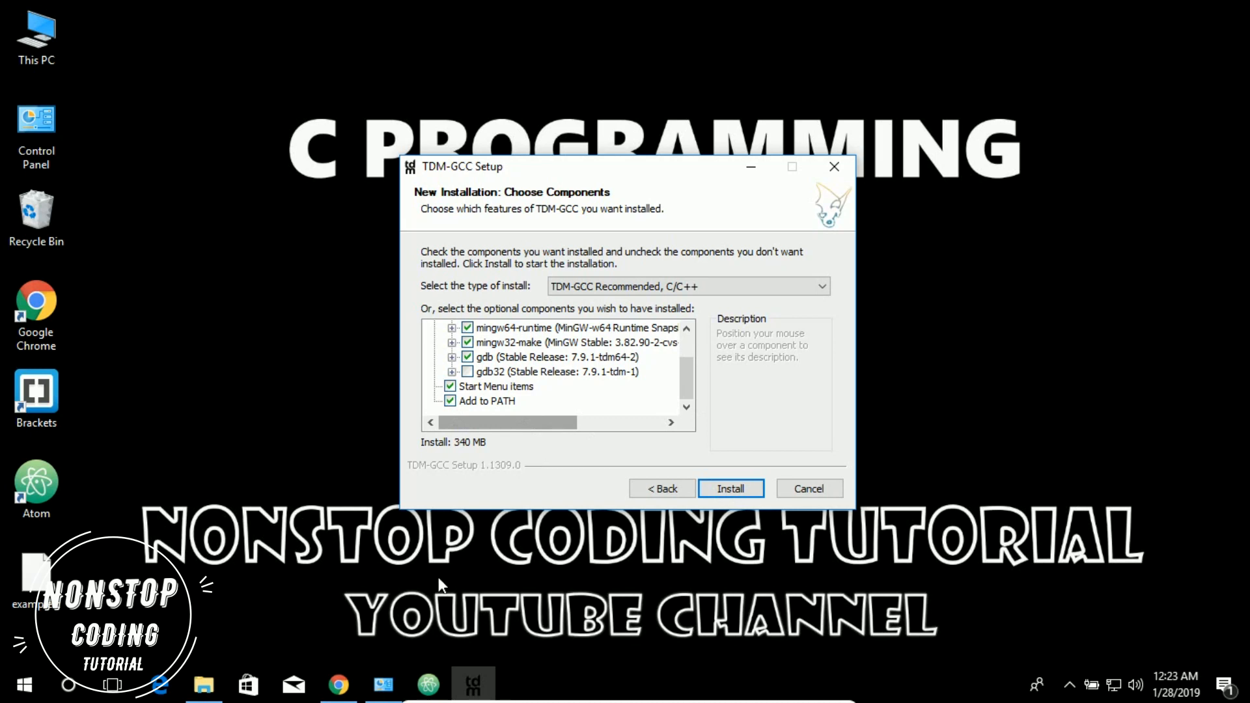
{"action": "key", "text": "Return"}
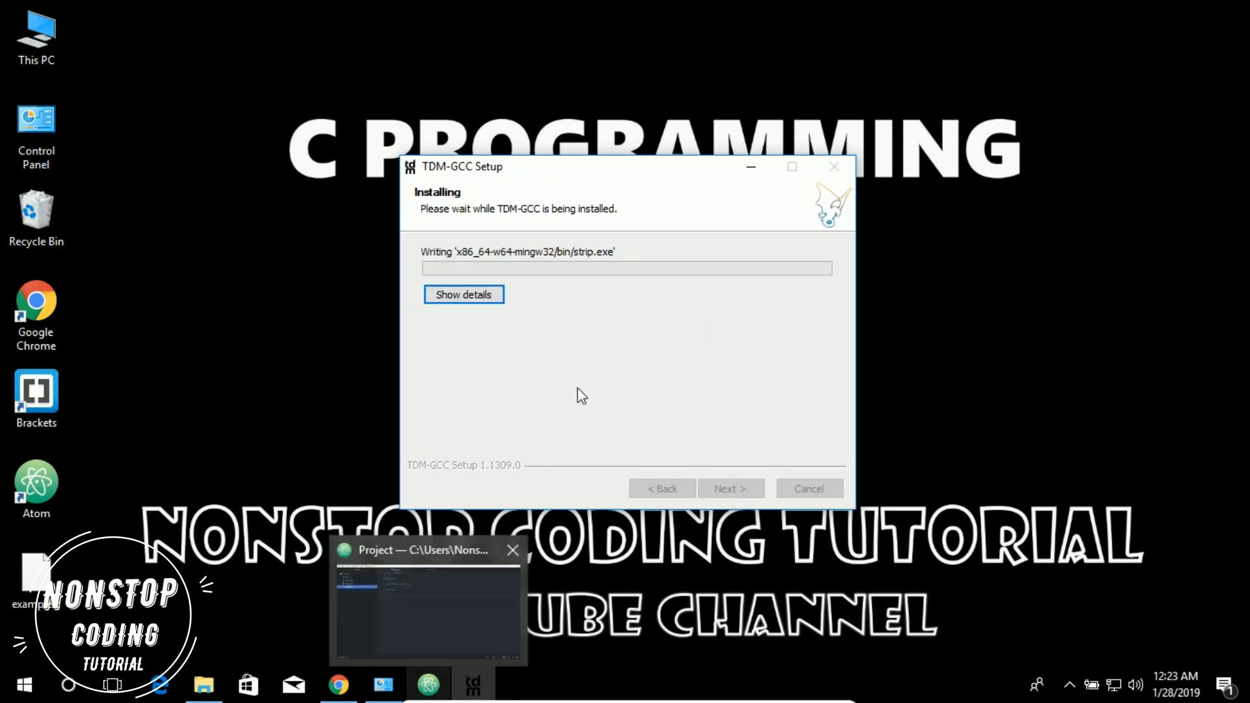
- Close Atom while the compiler installs and create a new folder named C Programs on the desktop
{"action": "left_click", "coordinate": [428, 684]}
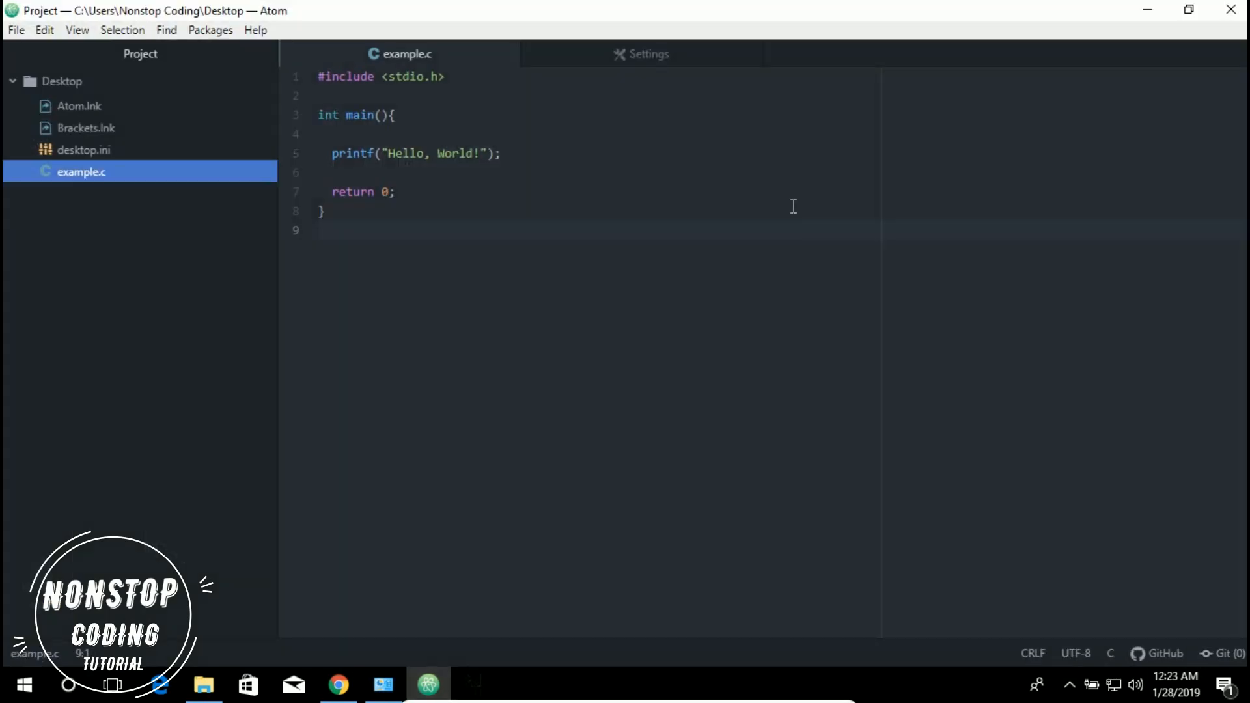
{"action": "left_click", "coordinate": [1231, 12]}
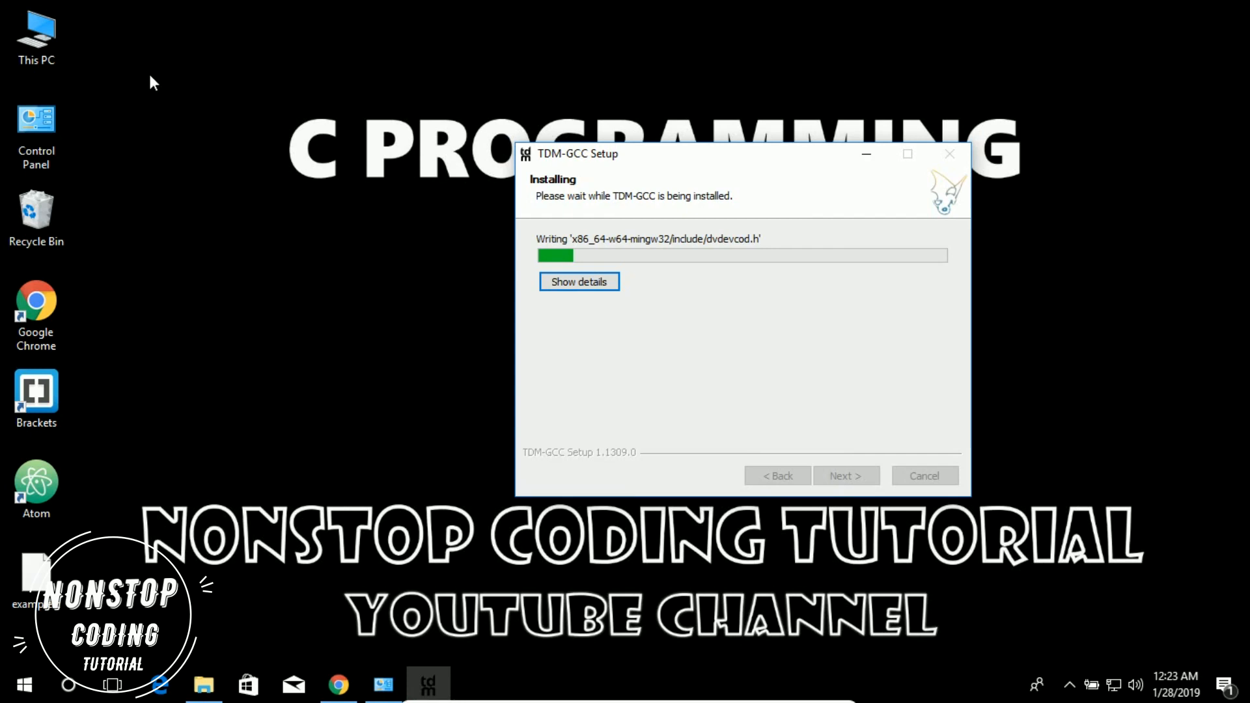
{"action": "right_click", "coordinate": [149, 64]}
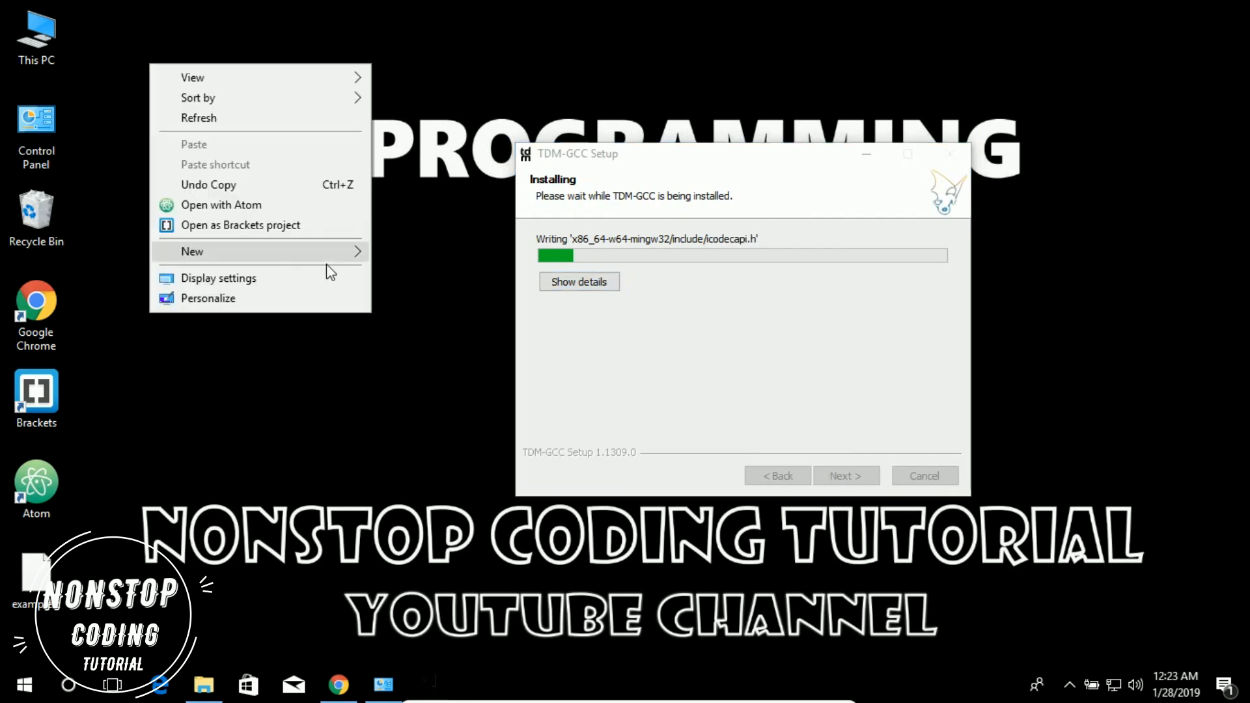
{"action": "mouse_move", "coordinate": [349, 251]}
{"action": "left_click", "coordinate": [407, 248]}
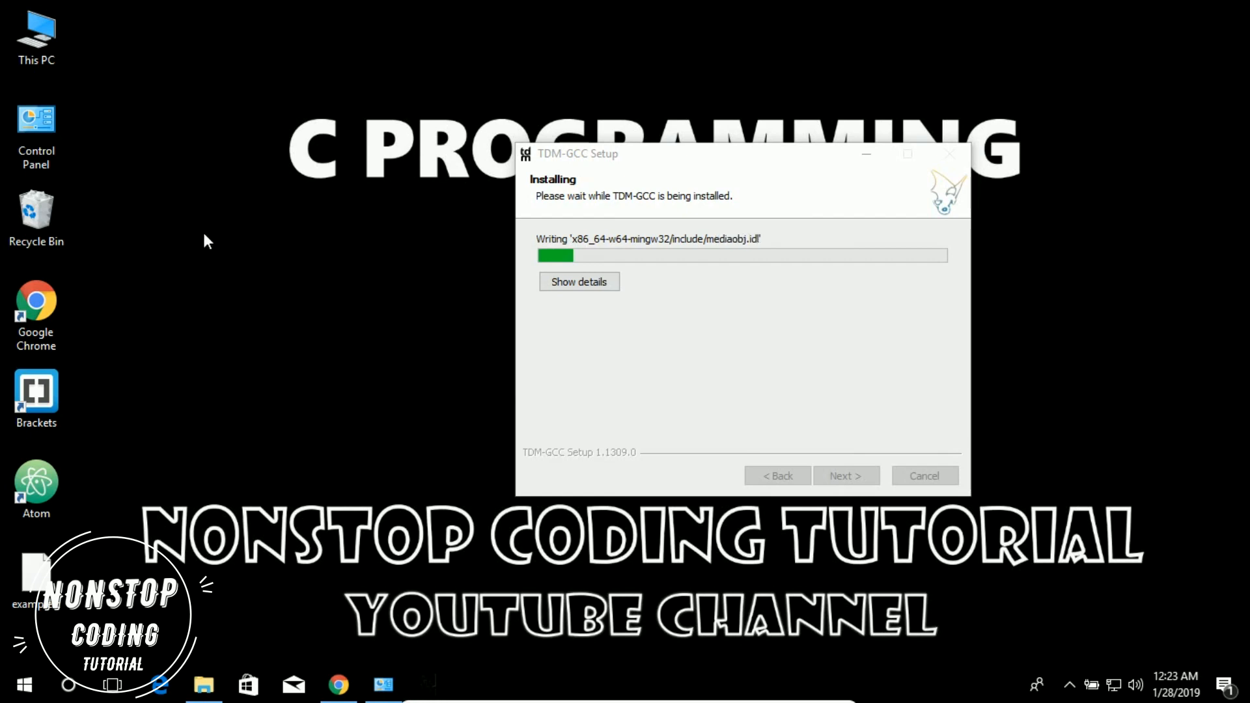
{"action": "type", "text": "C Programs"}
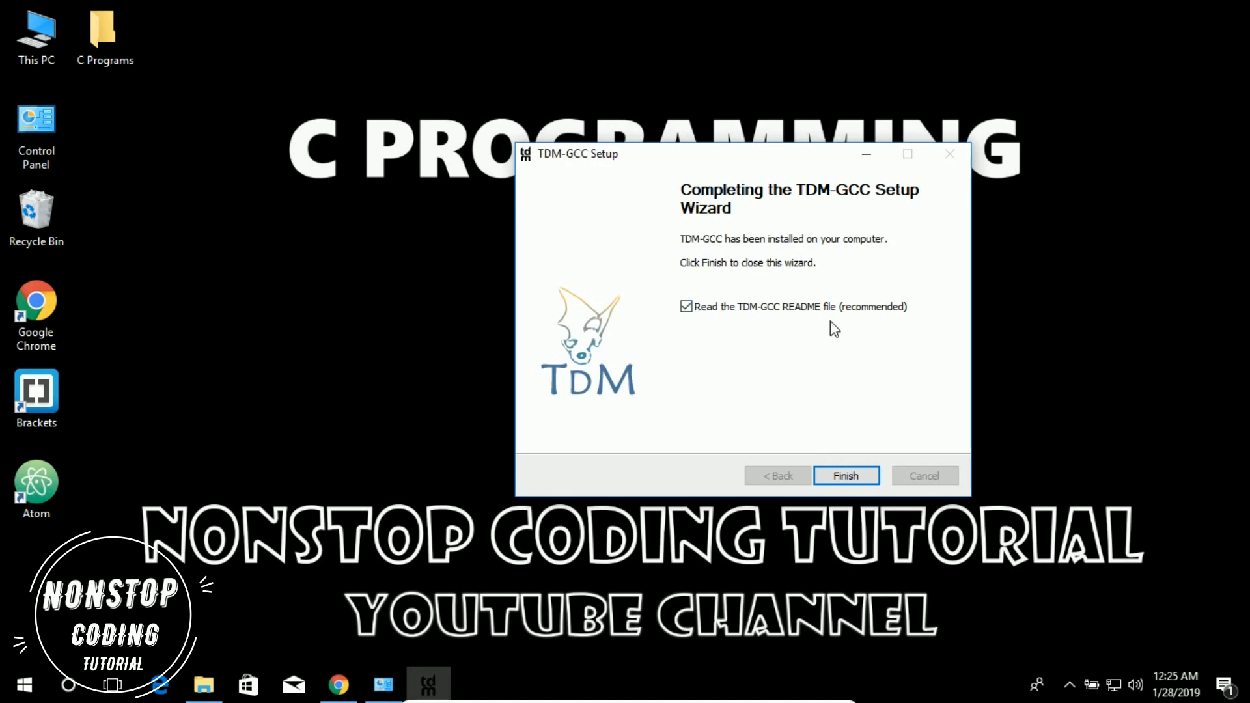
- Finish the TDM-GCC setup without opening the README file, and reopen Atom from the desktop
{"action": "left_click", "coordinate": [687, 307]}
{"action": "left_click", "coordinate": [844, 475]}
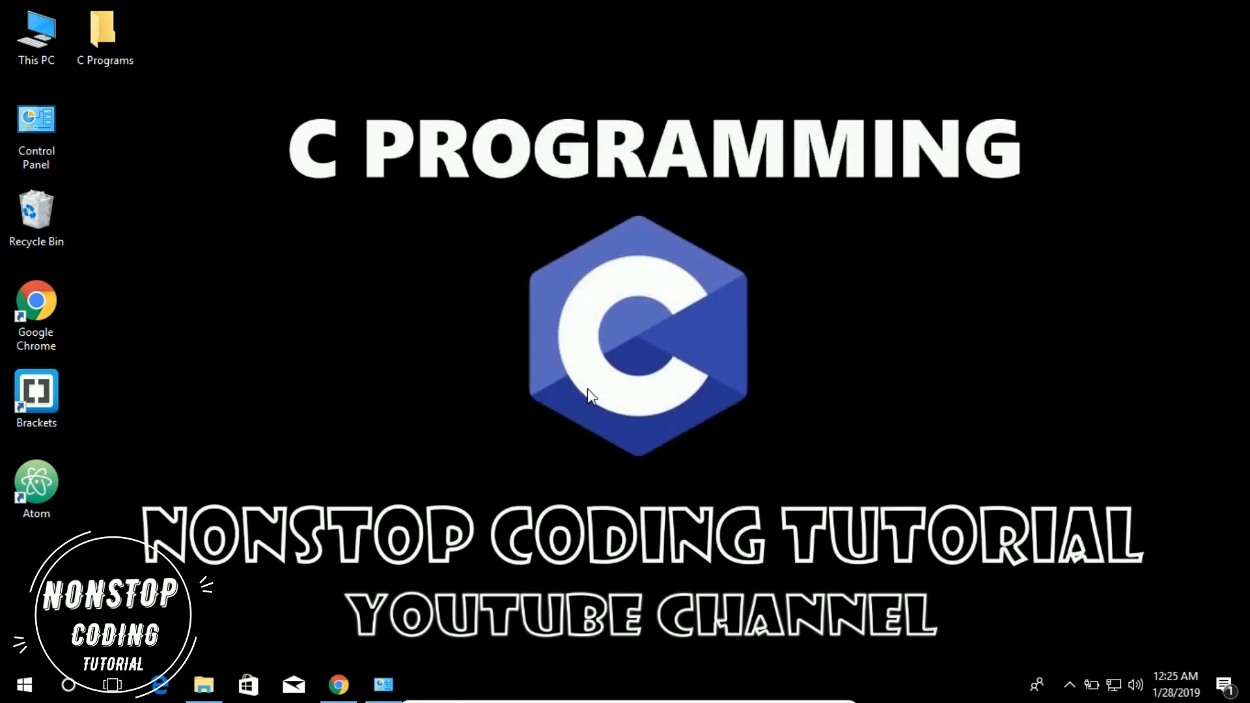
{"action": "double_click", "coordinate": [43, 490]}
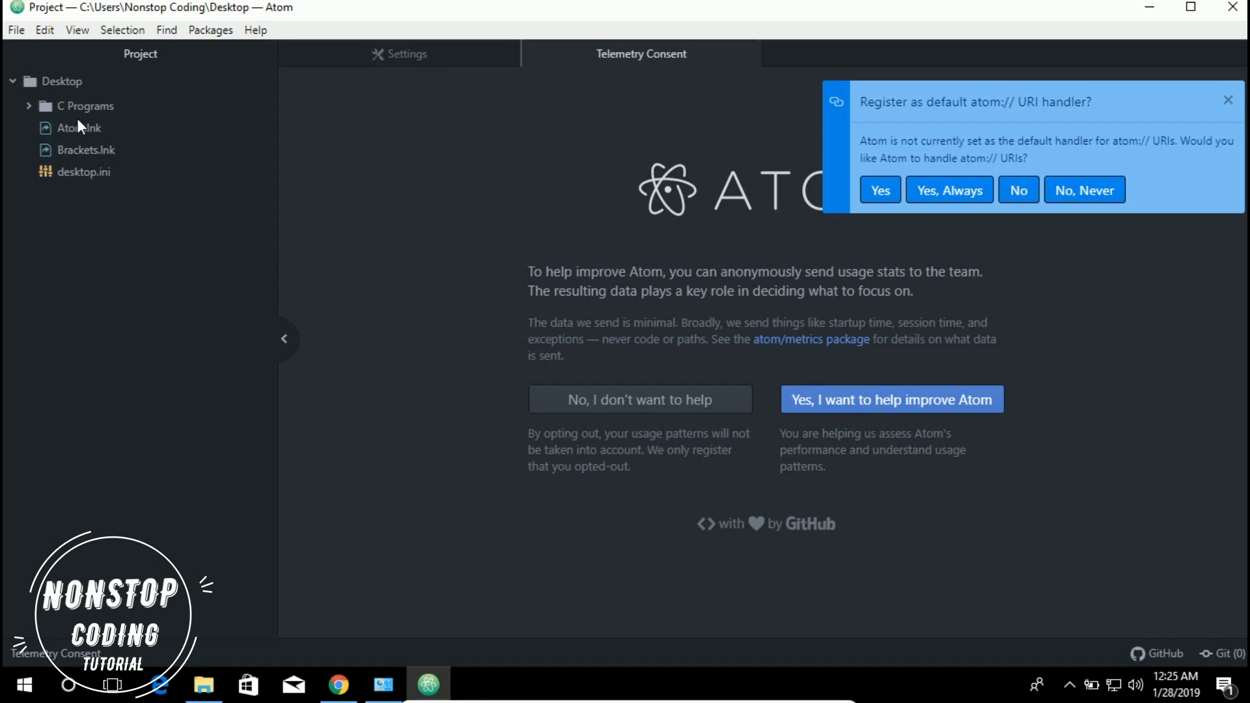
- Open example.c from the C Programs folder in the project tree, and compile and run it
{"action": "left_click", "coordinate": [29, 106]}
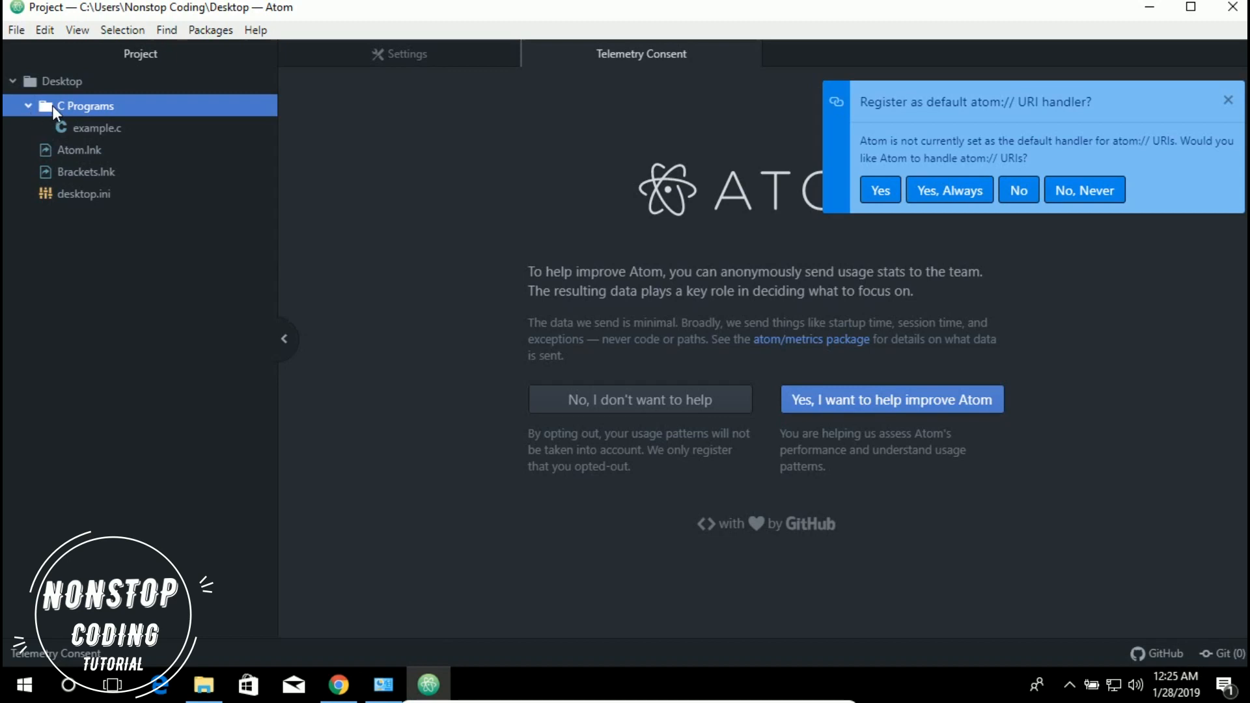
{"action": "left_click", "coordinate": [93, 127]}
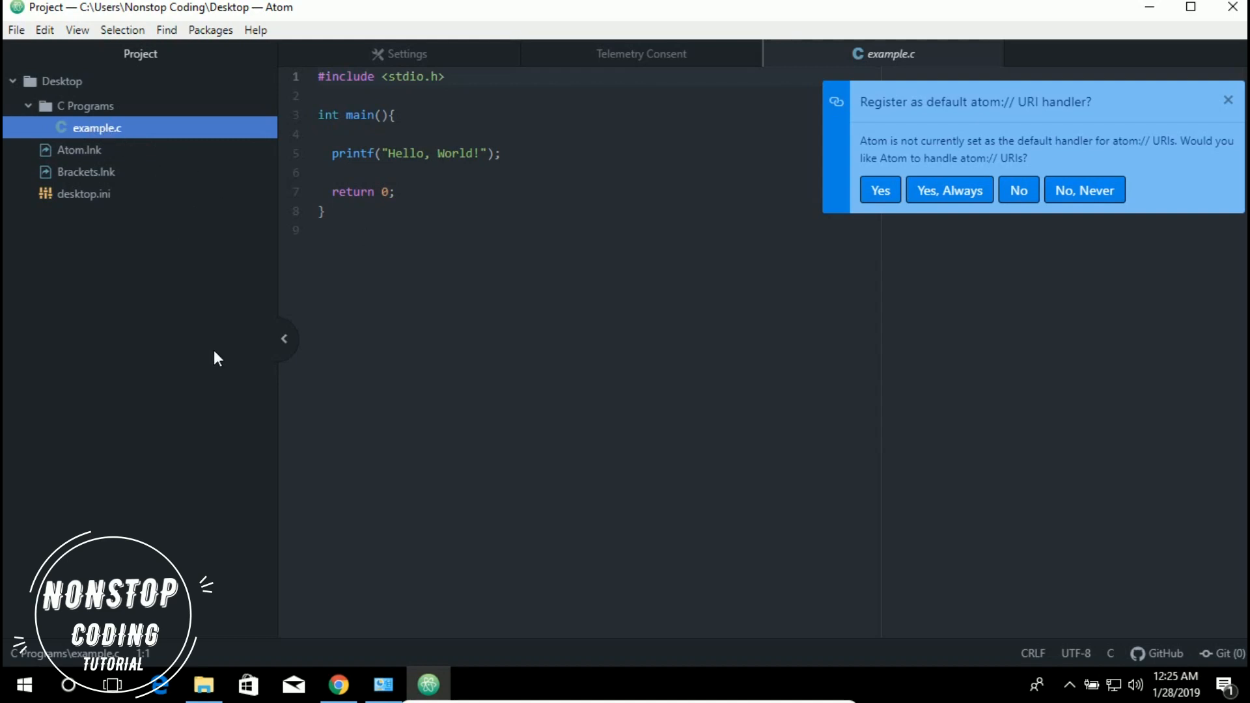
{"action": "right_click", "coordinate": [84, 129]}
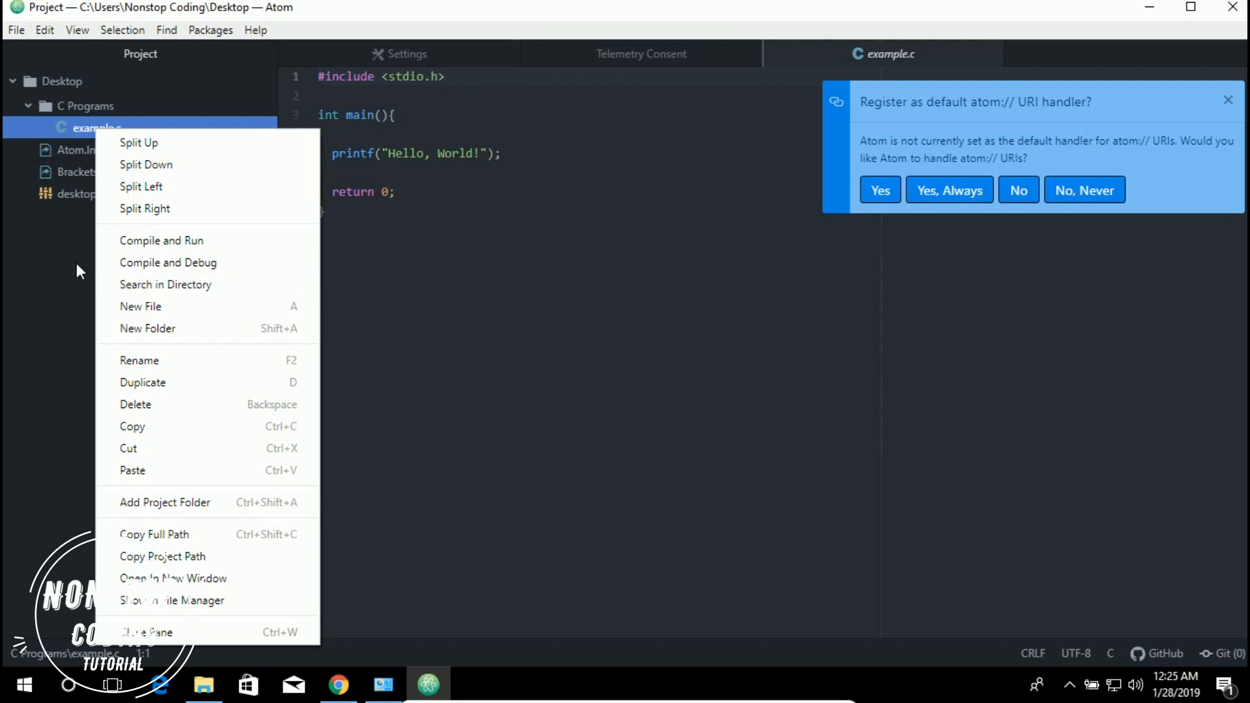
{"action": "left_click", "coordinate": [145, 240]}
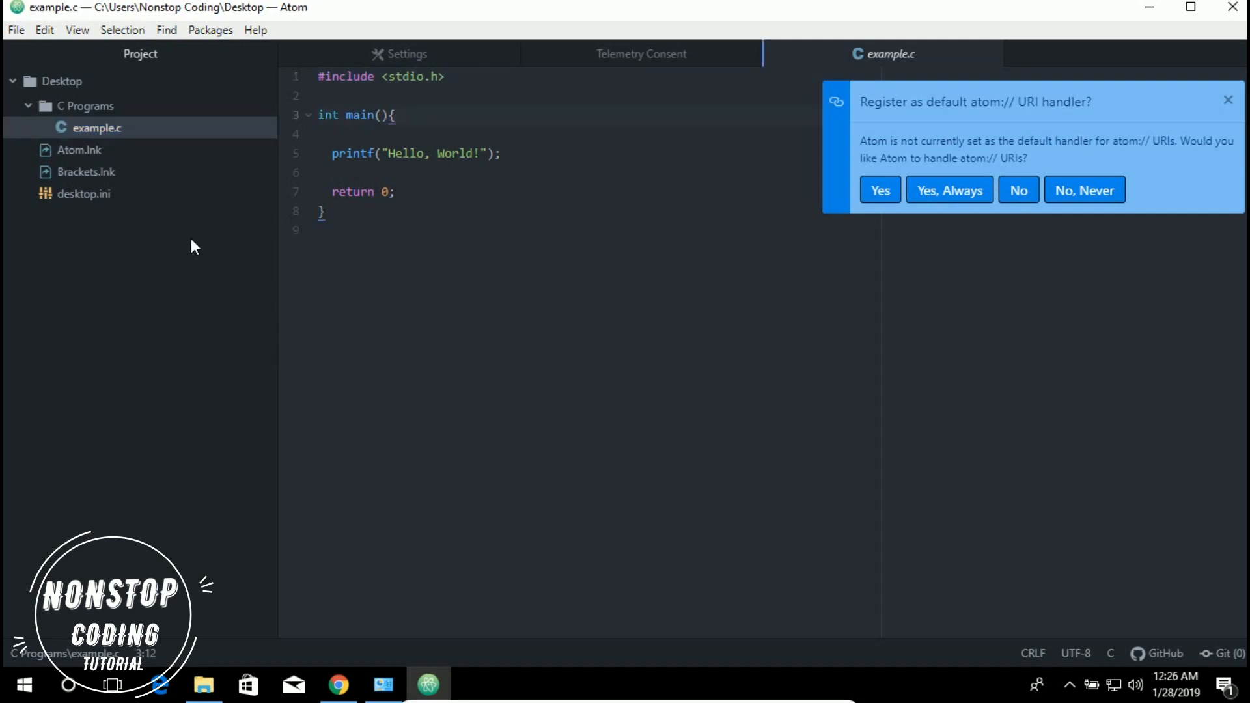
{"action": "left_click", "coordinate": [190, 238]}
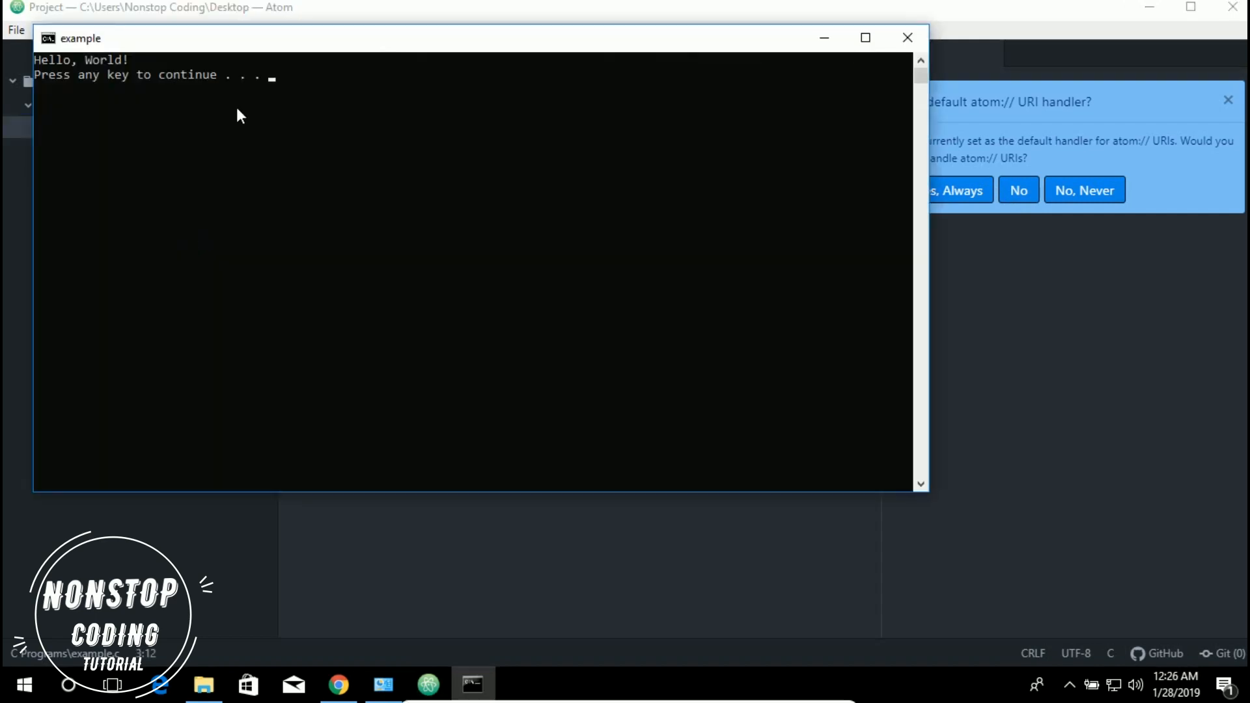
- Highlight the program's output line in the console and move the console below the code to compare them
{"action": "left_click_drag", "start_coordinate": [143, 60], "coordinate": [31, 56]}
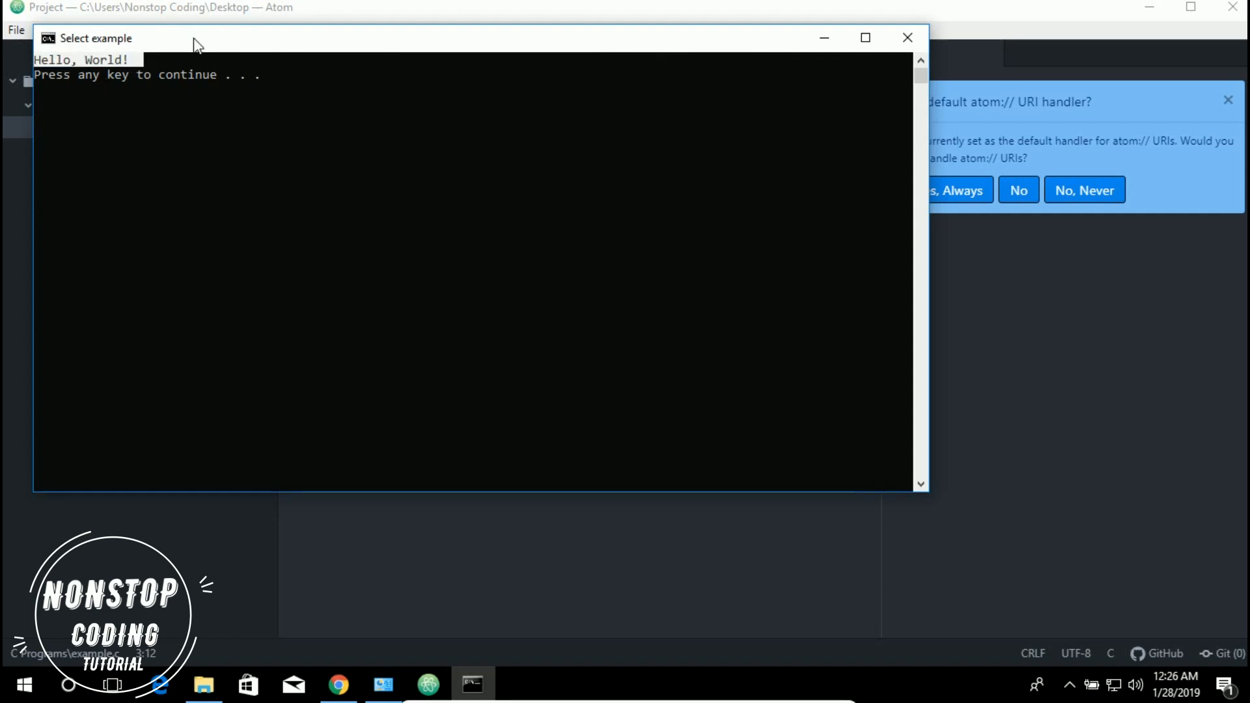
{"action": "left_click_drag", "start_coordinate": [210, 47], "coordinate": [331, 190]}
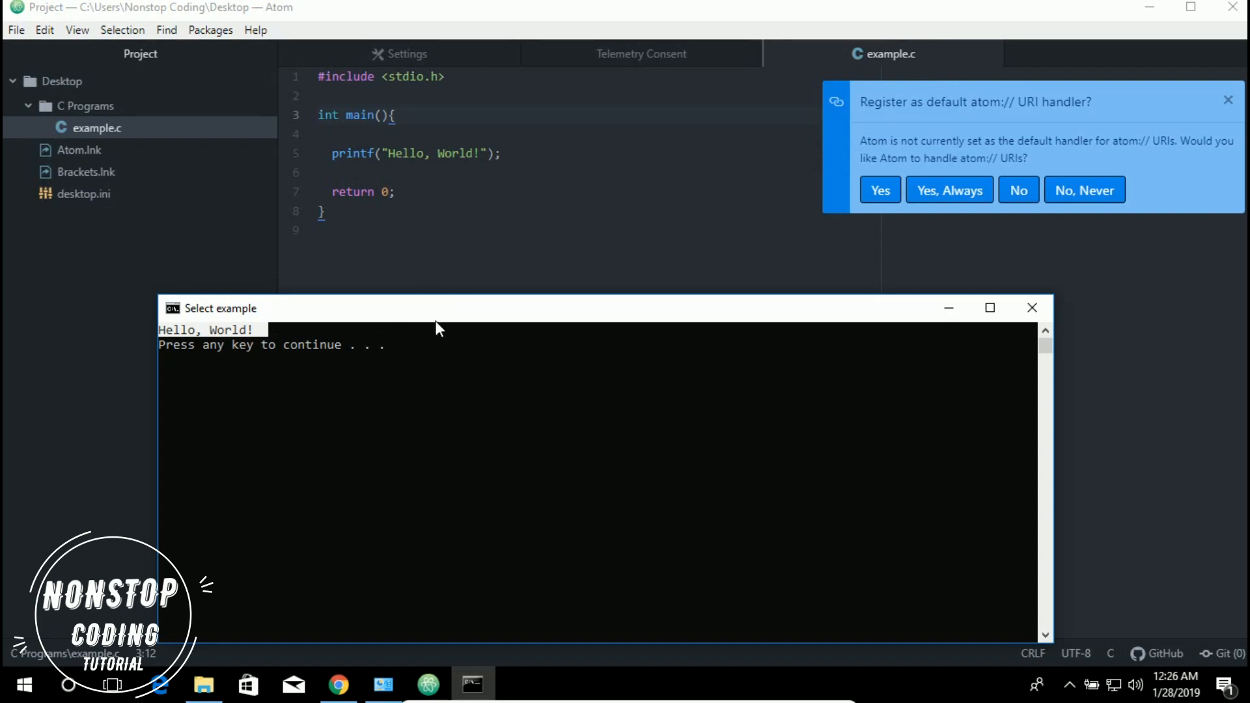
{"action": "left_click_drag", "start_coordinate": [436, 321], "coordinate": [470, 332]}
{"action": "left_click", "coordinate": [364, 427]}
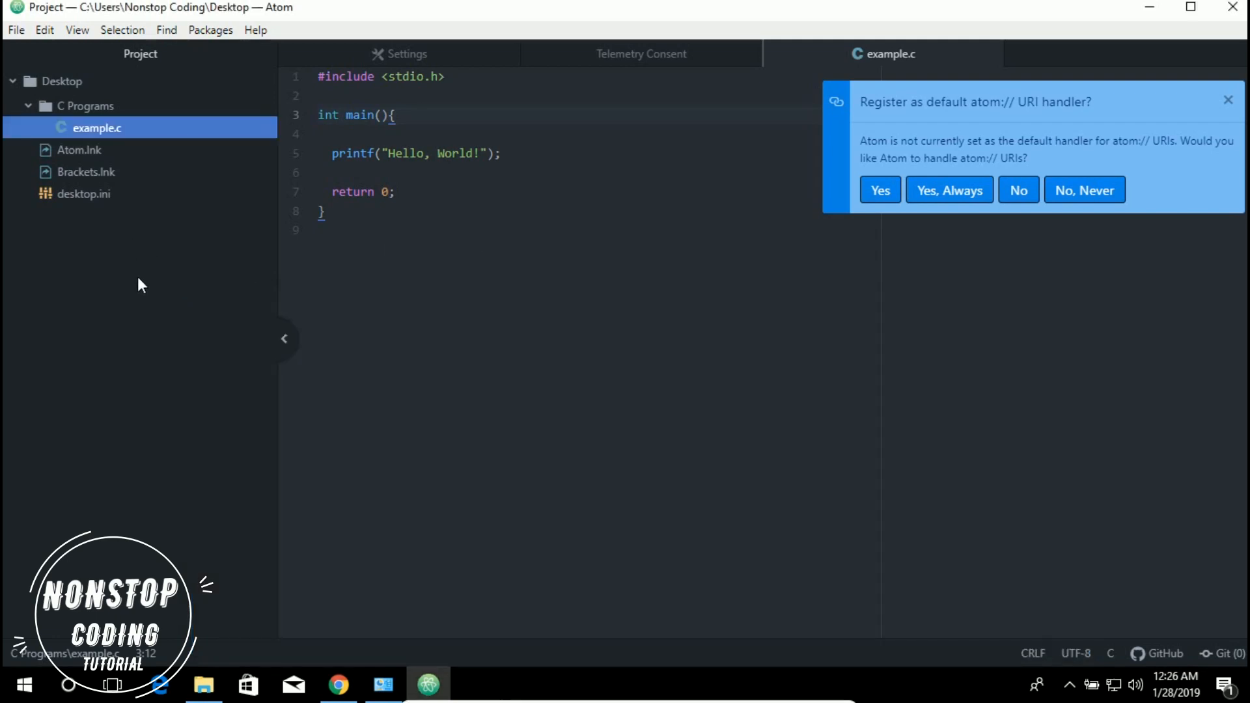
- Compile and run example.c again from the project tree, and return the cursor to the empty last line of code
{"action": "right_click", "coordinate": [100, 129]}
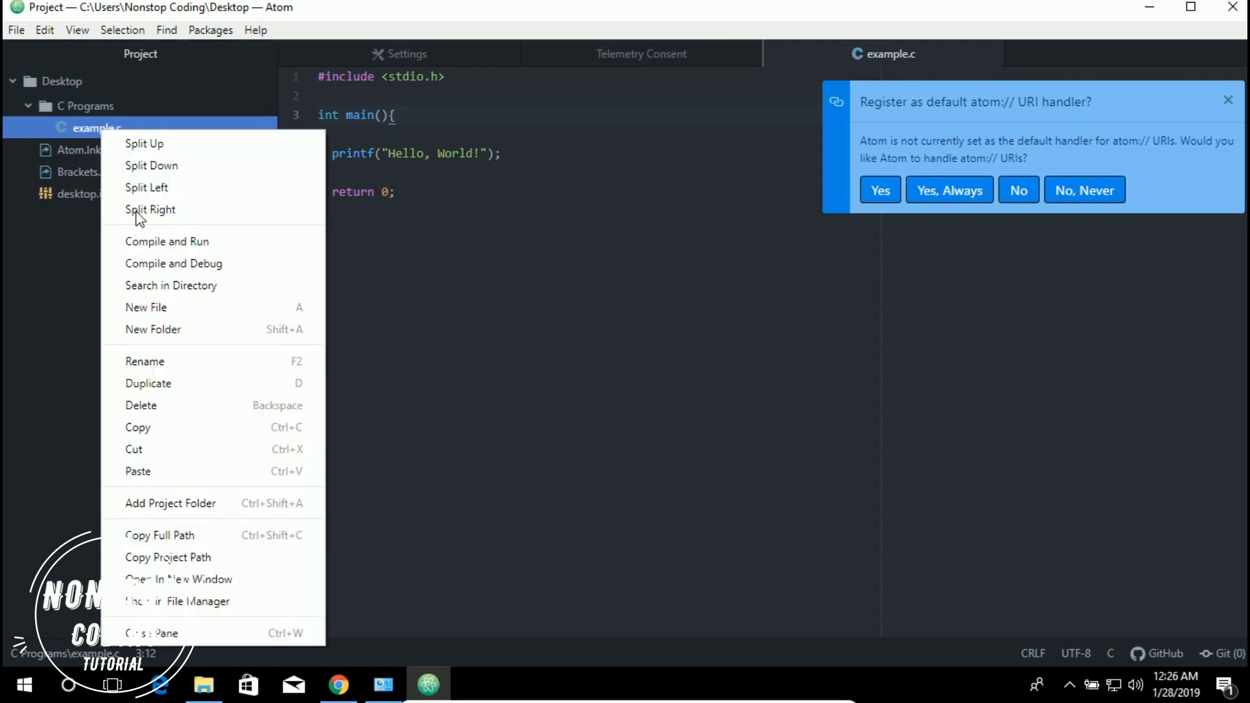
{"action": "left_click", "coordinate": [199, 245]}
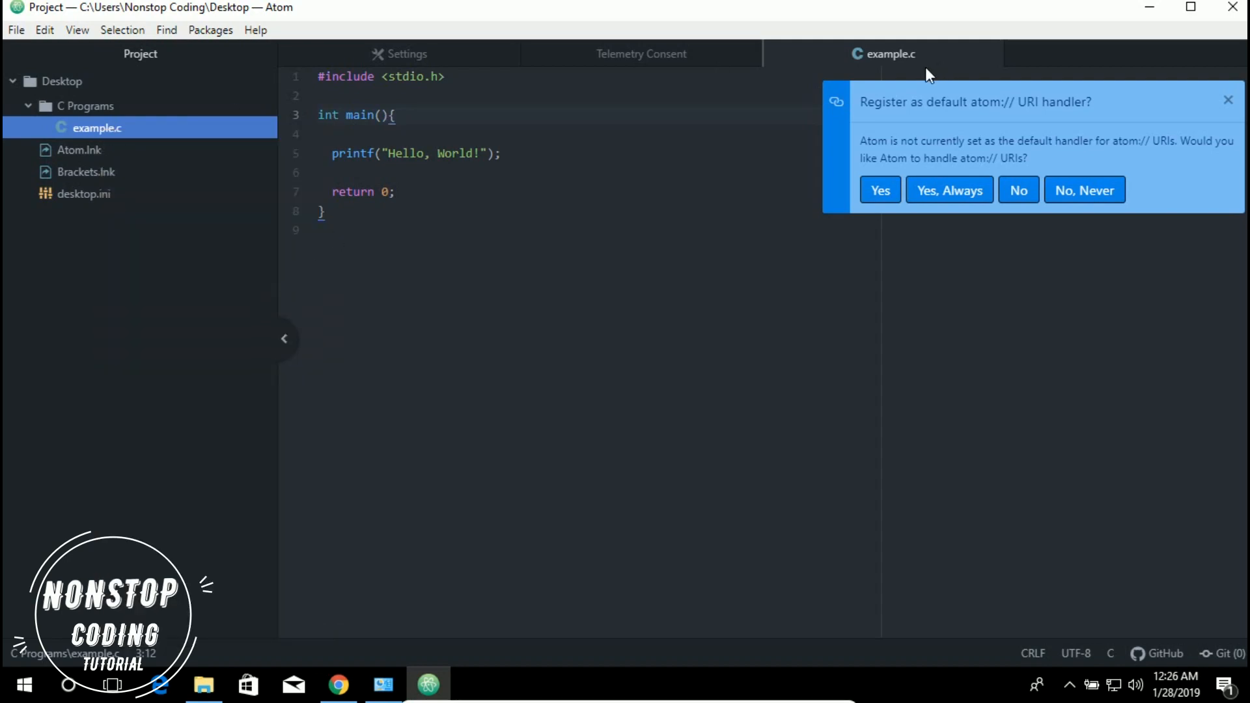
{"action": "left_click", "coordinate": [333, 386]}
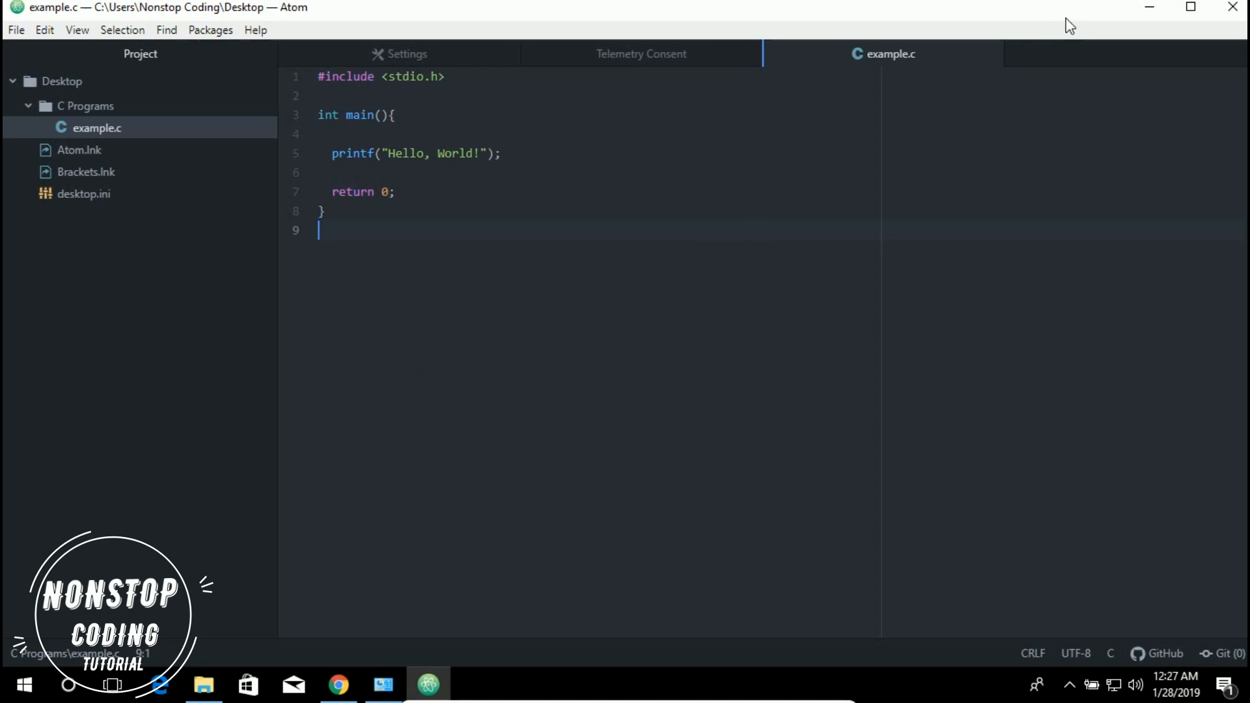
{"action": "left_click", "coordinate": [713, 197]}
{"action": "left_click", "coordinate": [571, 284]}
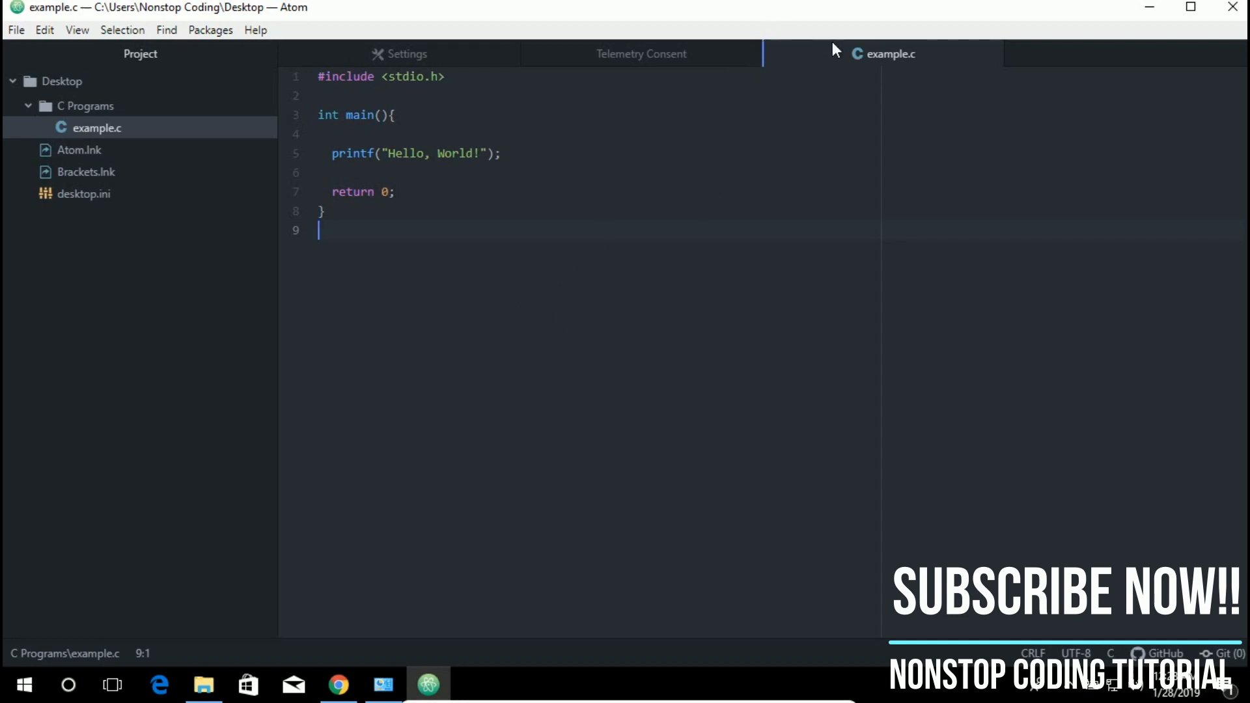
- Minimize Atom and refresh the desktop several times
{"action": "left_click", "coordinate": [1152, 13]}
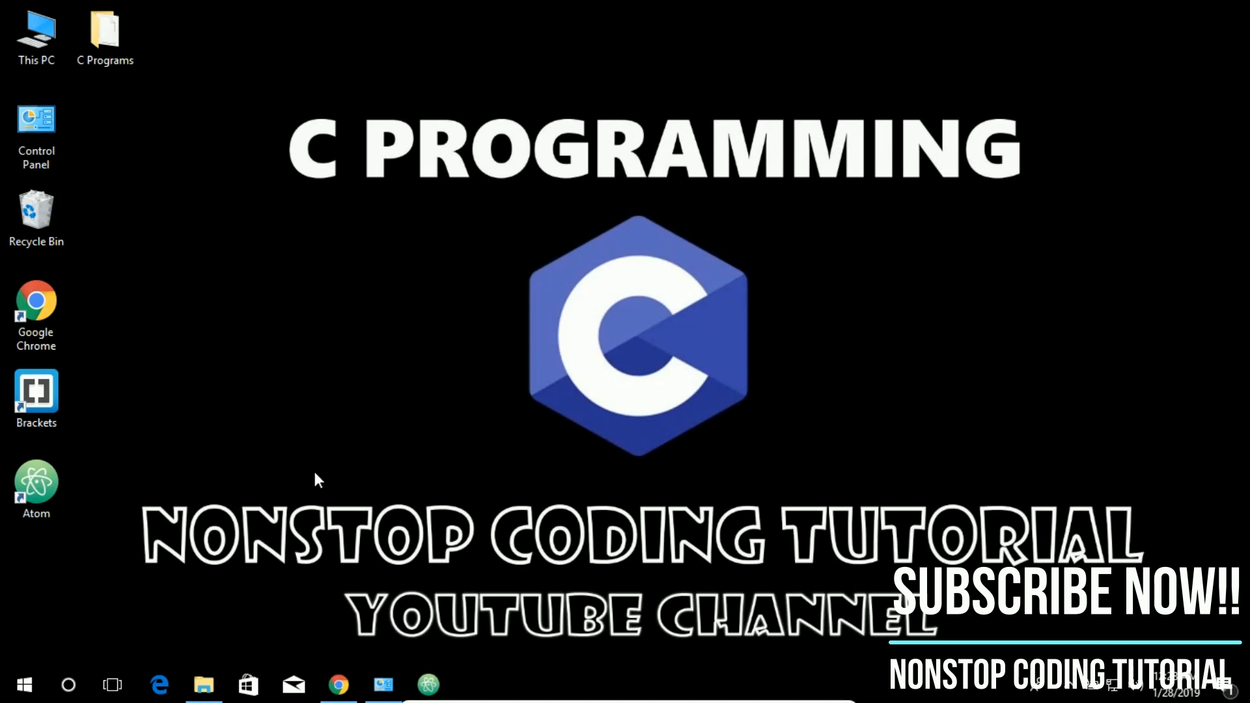
{"action": "right_click", "coordinate": [276, 333]}
{"action": "left_click", "coordinate": [339, 387]}
{"action": "right_click", "coordinate": [243, 332]}
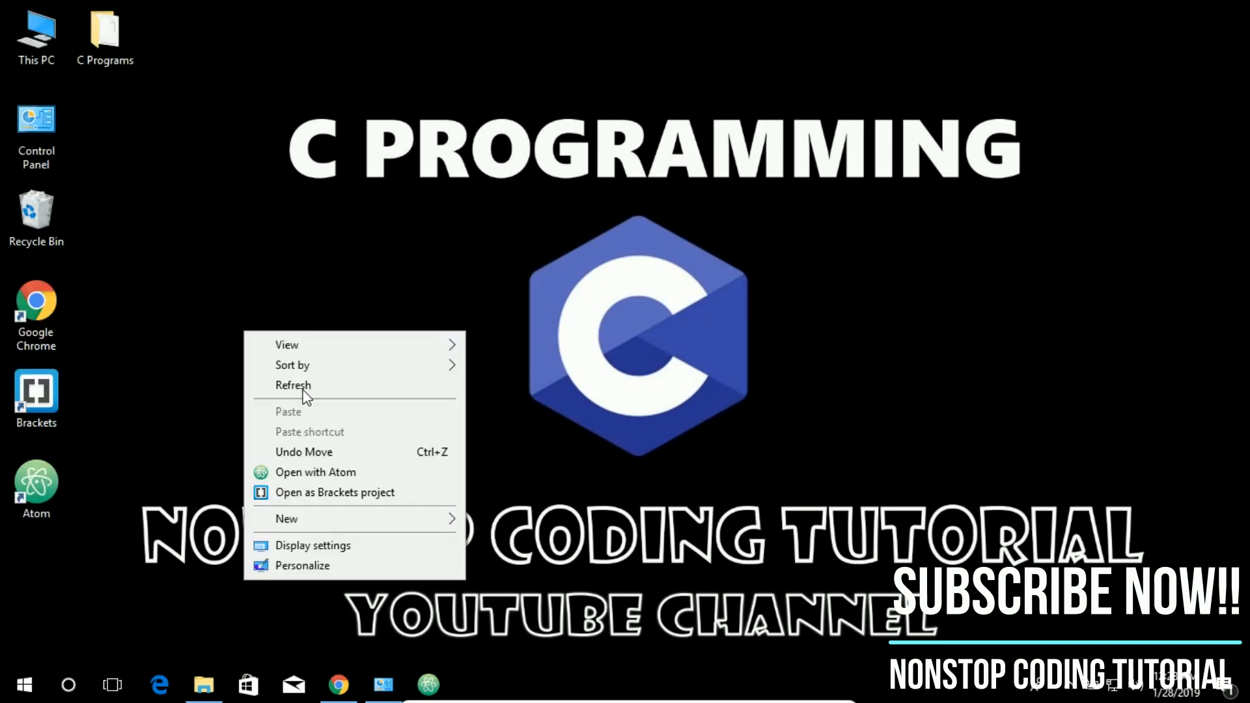
{"action": "left_click", "coordinate": [305, 389]}
{"action": "right_click", "coordinate": [243, 331]}
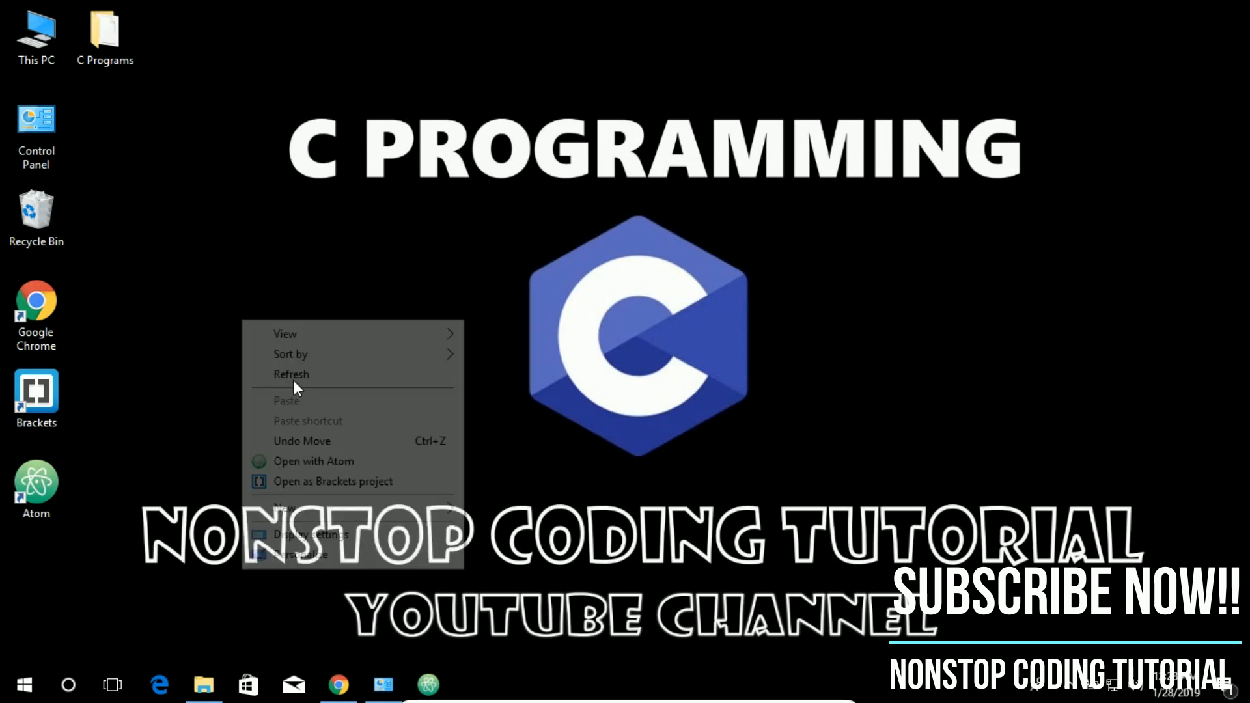
{"action": "left_click", "coordinate": [283, 376]}
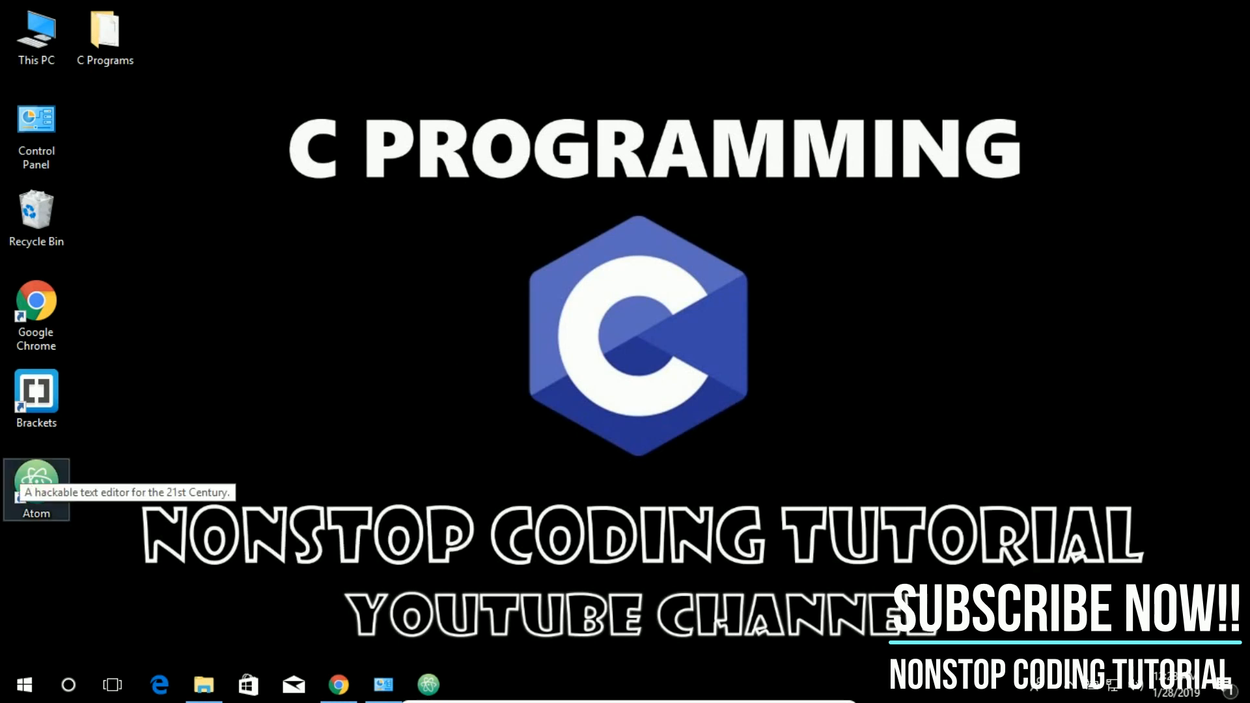